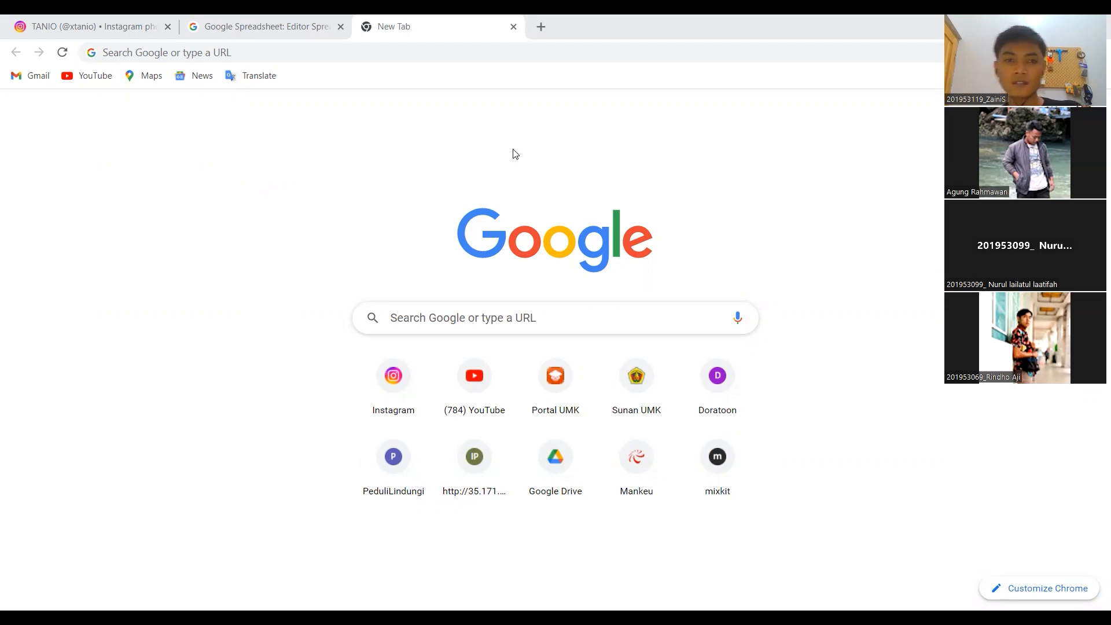
click(163, 56)
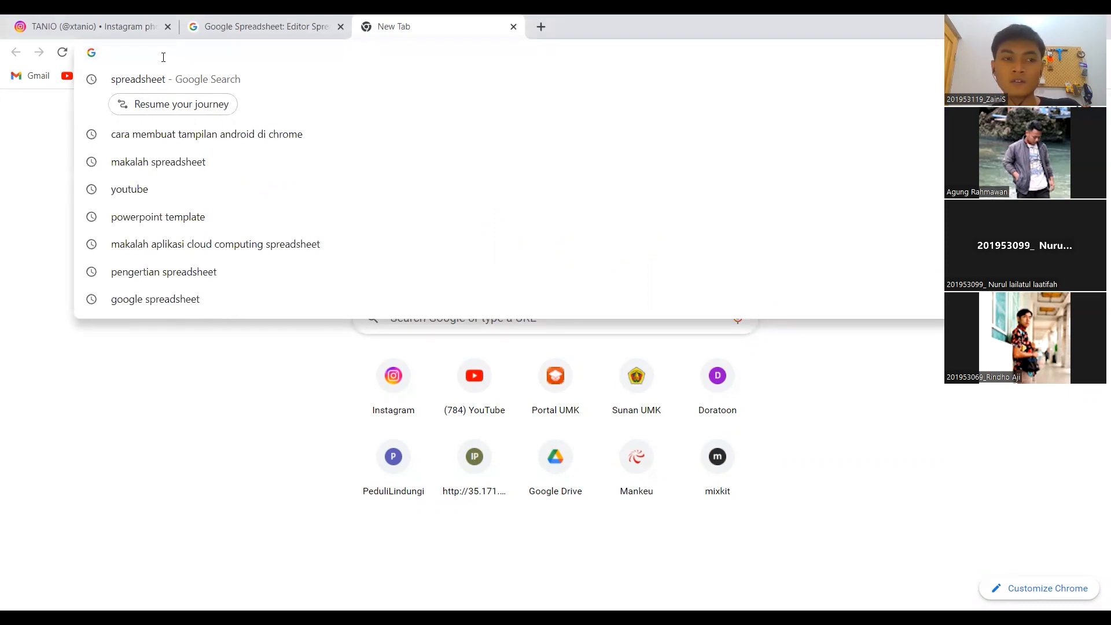
key(ctrl+v)
key(BackSpace)
key(BackSpace)
key(BackSpace)
key(BackSpace)
key(BackSpace)
key(BackSpace)
key(BackSpace)
key(BackSpace)
key(BackSpace)
key(BackSpace)
key(BackSpace)
key(BackSpace)
key(BackSpace)
key(BackSpace)
key(BackSpace)
key(BackSpace)
key(BackSpace)
key(BackSpace)
key(BackSpace)
key(BackSpace)
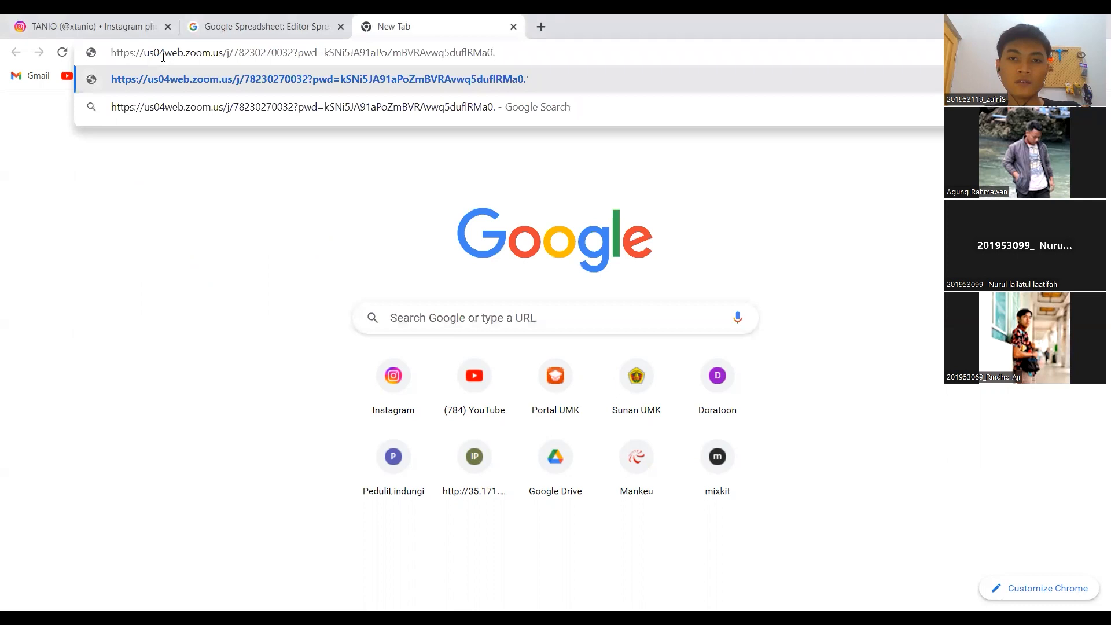
key(BackSpace)
key(BackSpace)
key(BackSpace)
key(BackSpace)
key(BackSpace)
key(BackSpace)
key(BackSpace)
key(BackSpace)
key(BackSpace)
key(BackSpace)
key(BackSpace)
key(BackSpace)
key(BackSpace)
key(BackSpace)
key(BackSpace)
key(BackSpace)
key(BackSpace)
key(BackSpace)
key(BackSpace)
key(BackSpace)
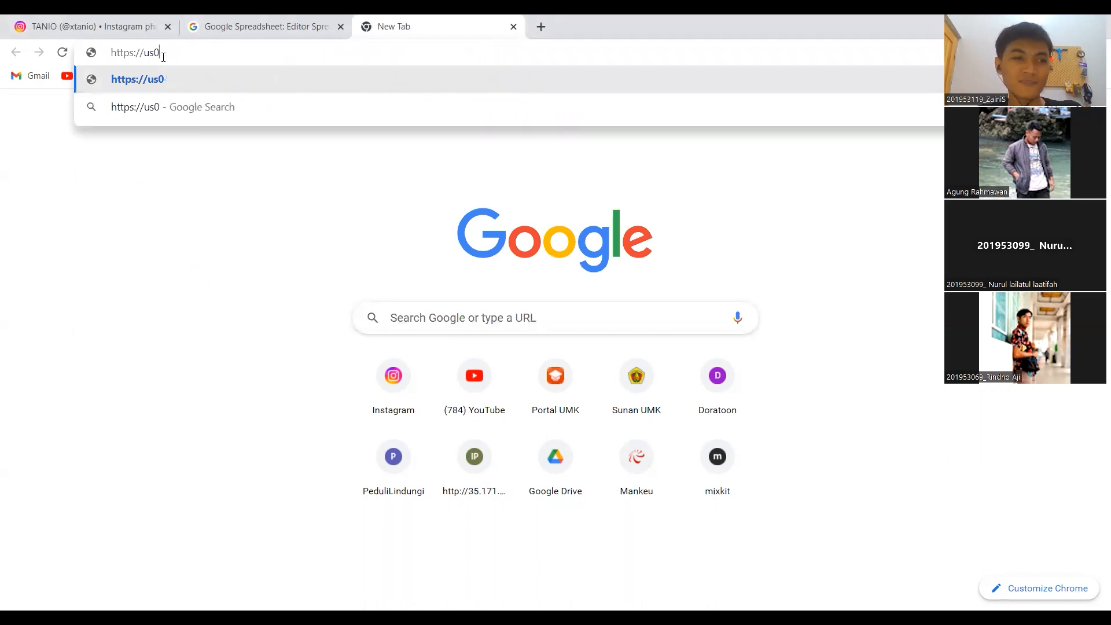
Step: Look up "sp" and open the first suggested "Untitled spreadsheet - Google Spreadsheet" document
text(sp)
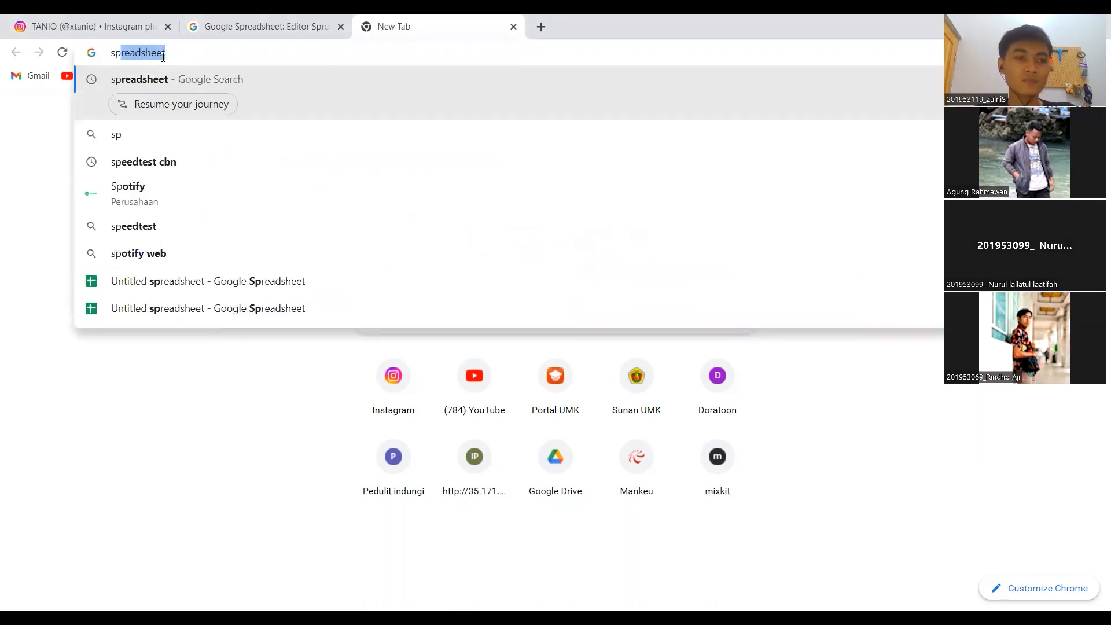
key(Down)
key(Down)
key(Down)
key(Down)
key(Down)
key(Down)
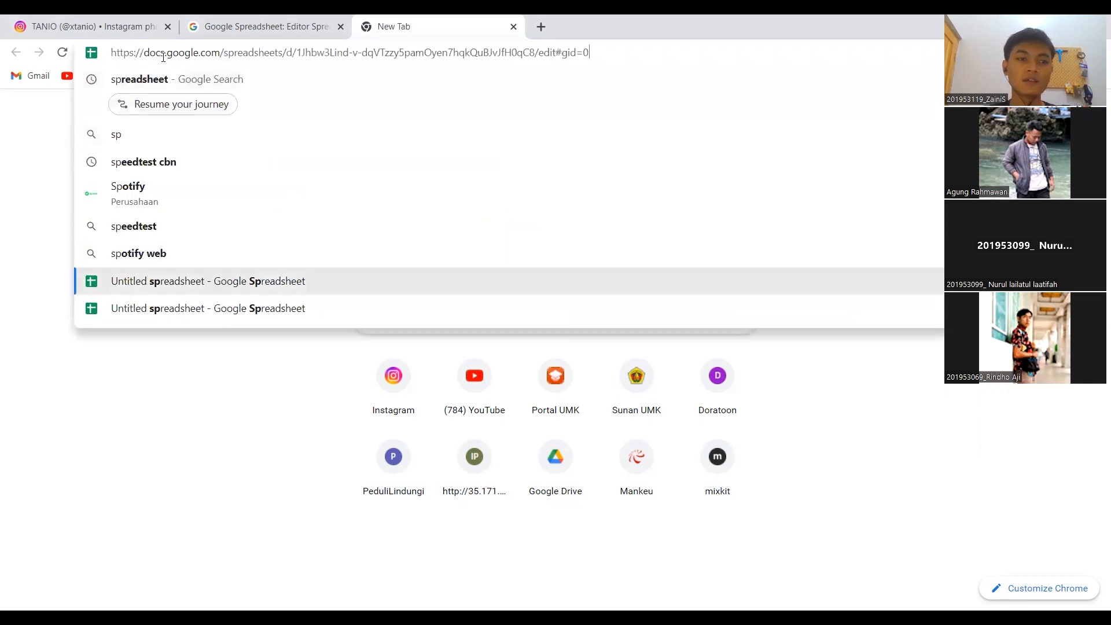
key(Return)
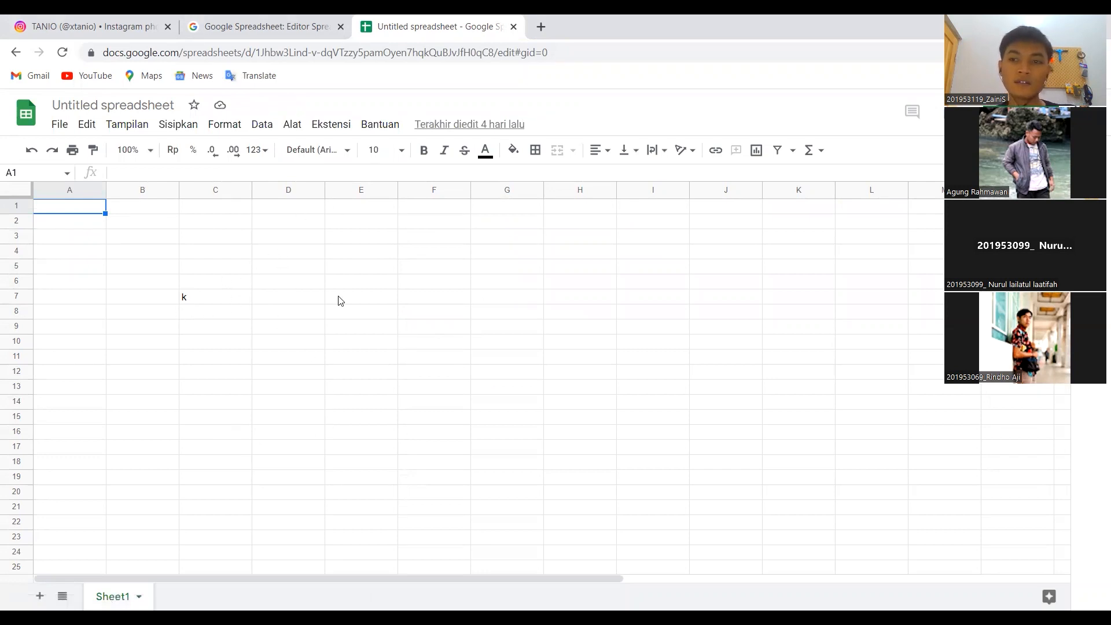
Step: Enter the first two people's names in cells A2 and A3
click(93, 227)
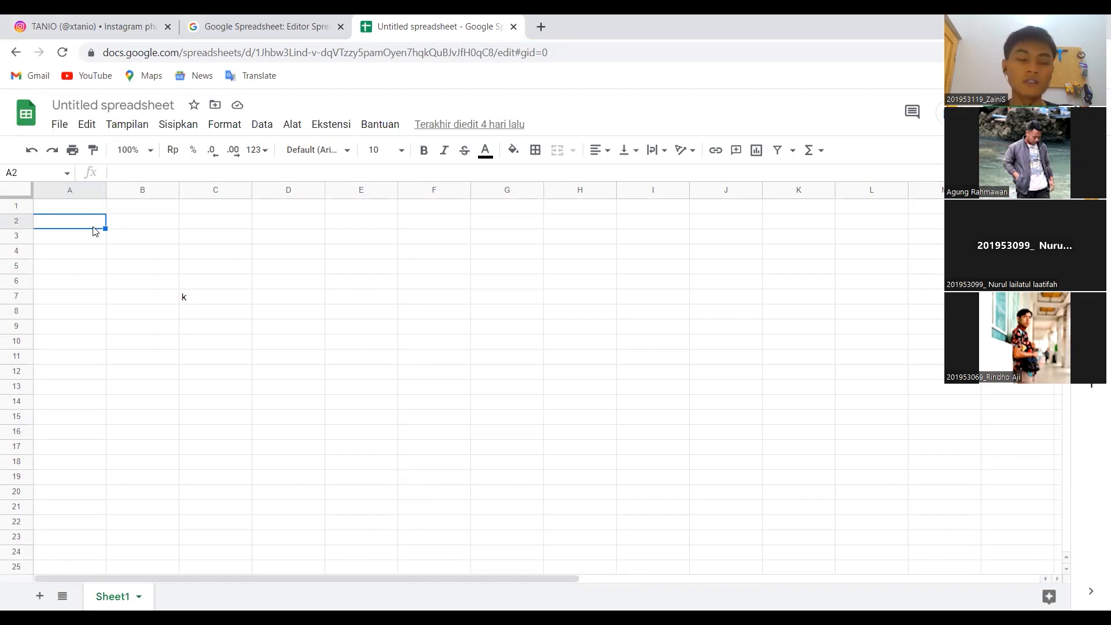
text(s)
key(BackSpace)
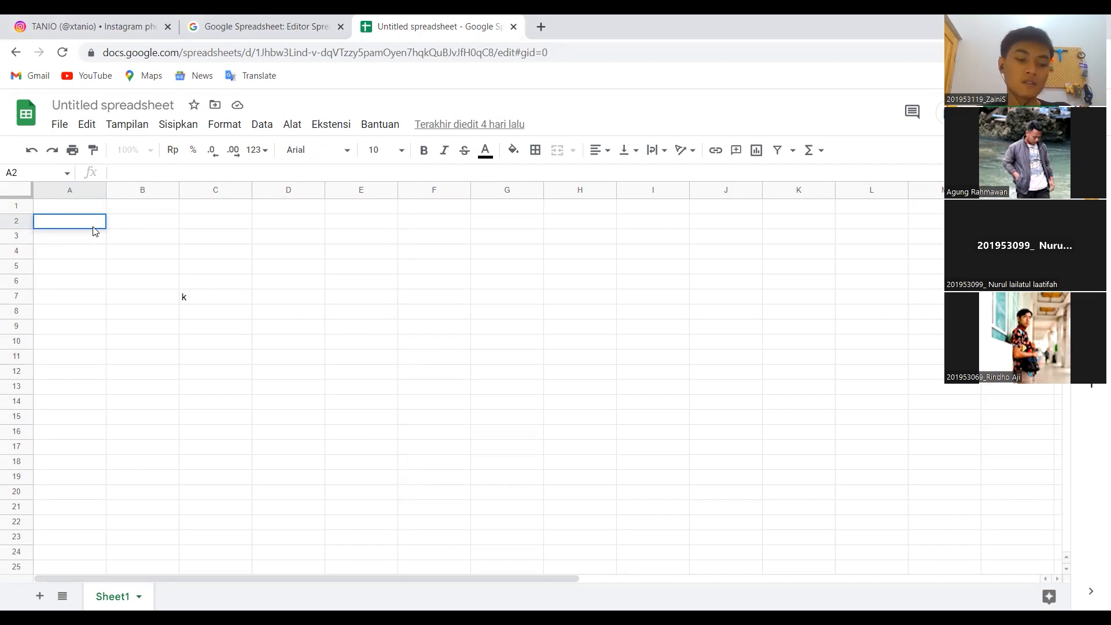
text(Agung)
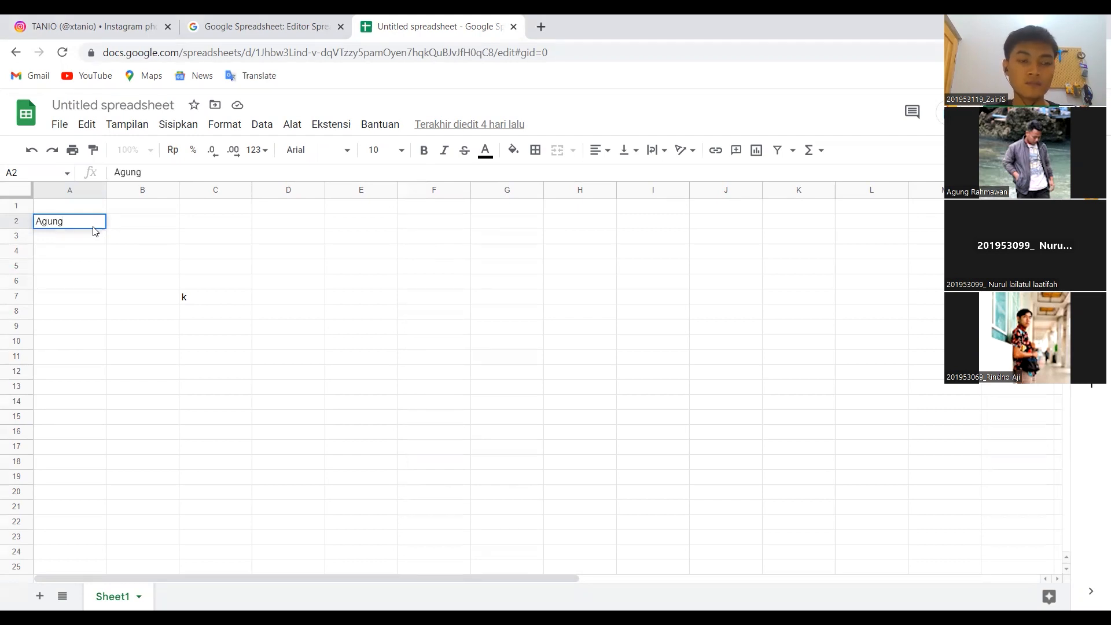
key(Return)
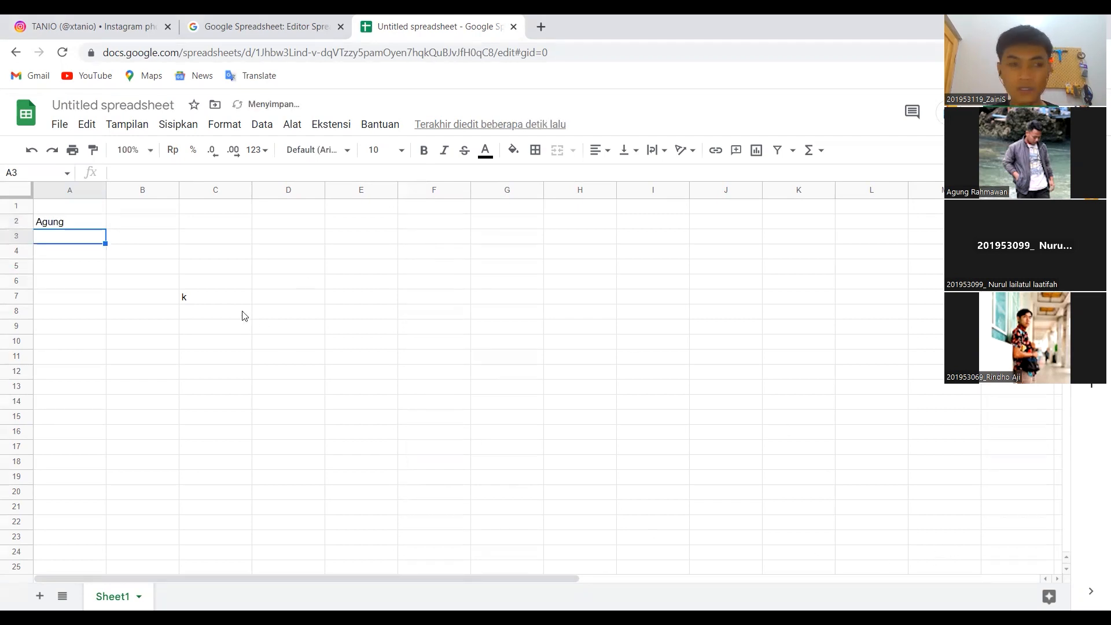
click(170, 283)
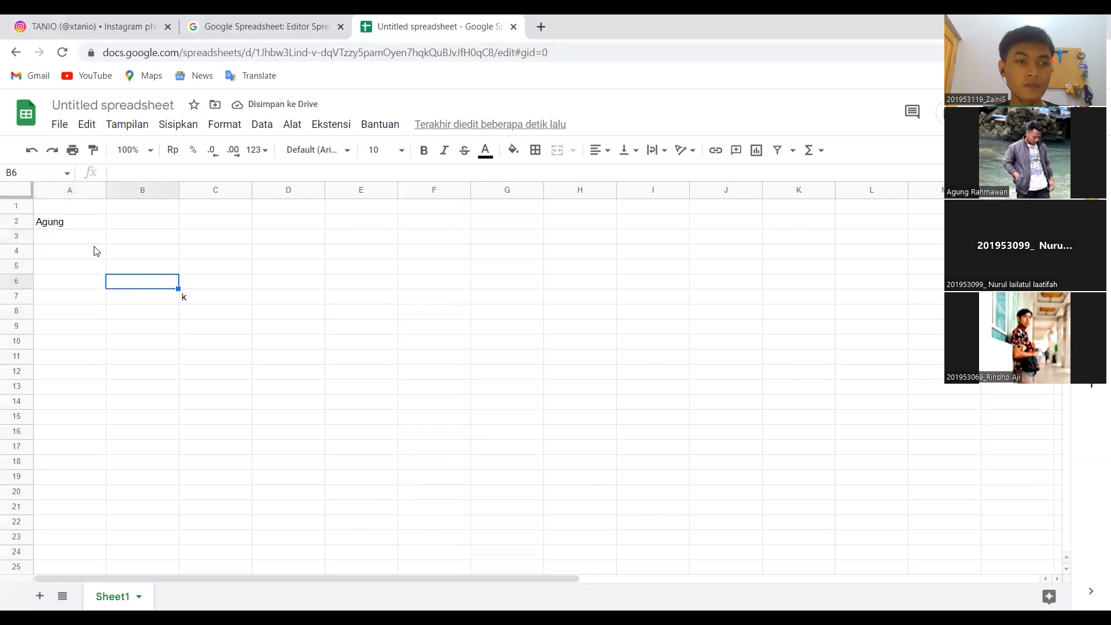
ctrl+click(75, 234)
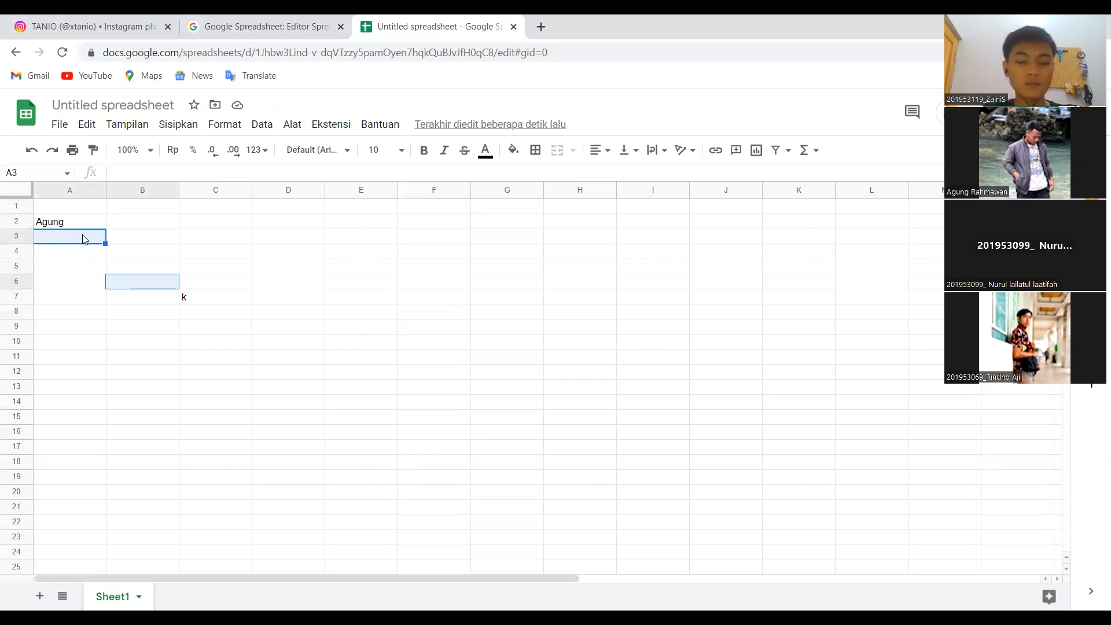
text(Rindo)
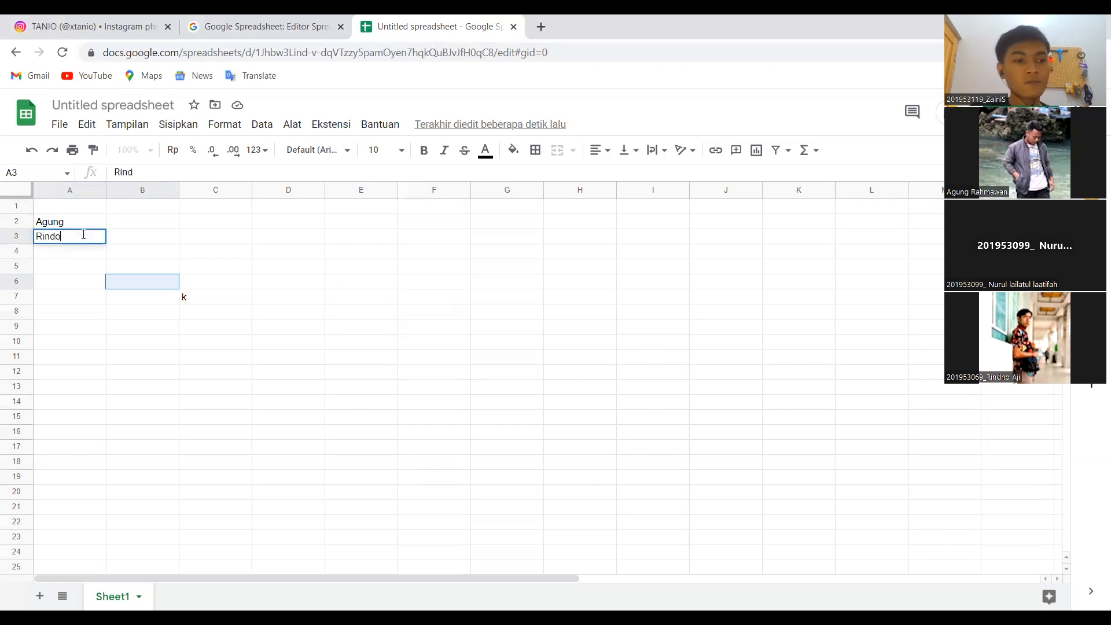
key(Return)
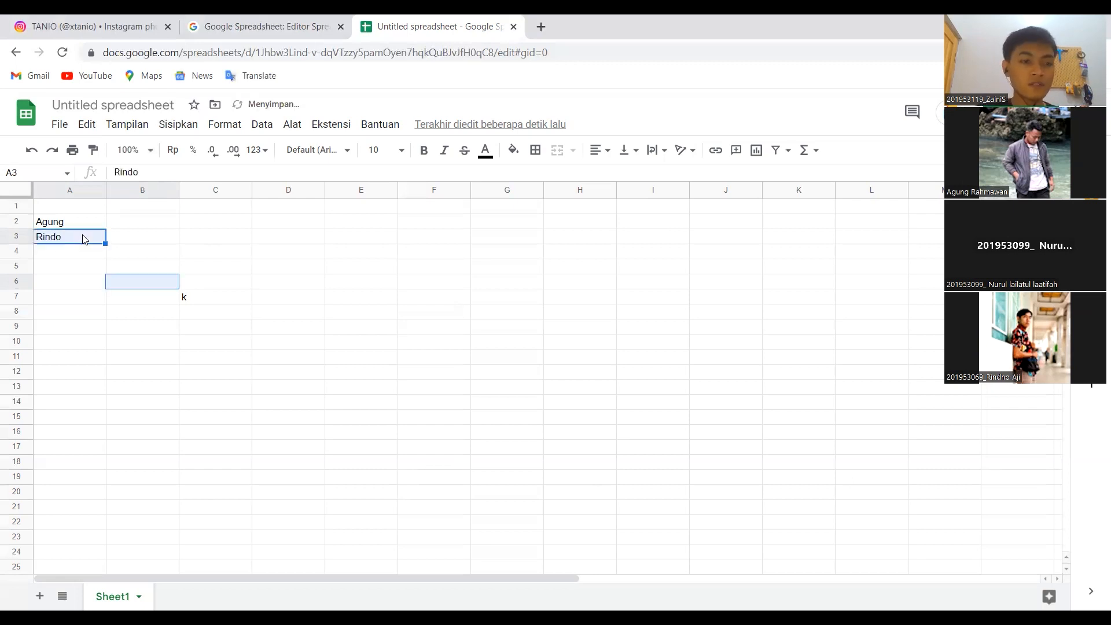
Step: Enter the third and fourth people's names in cells A4 and A5
key(Down)
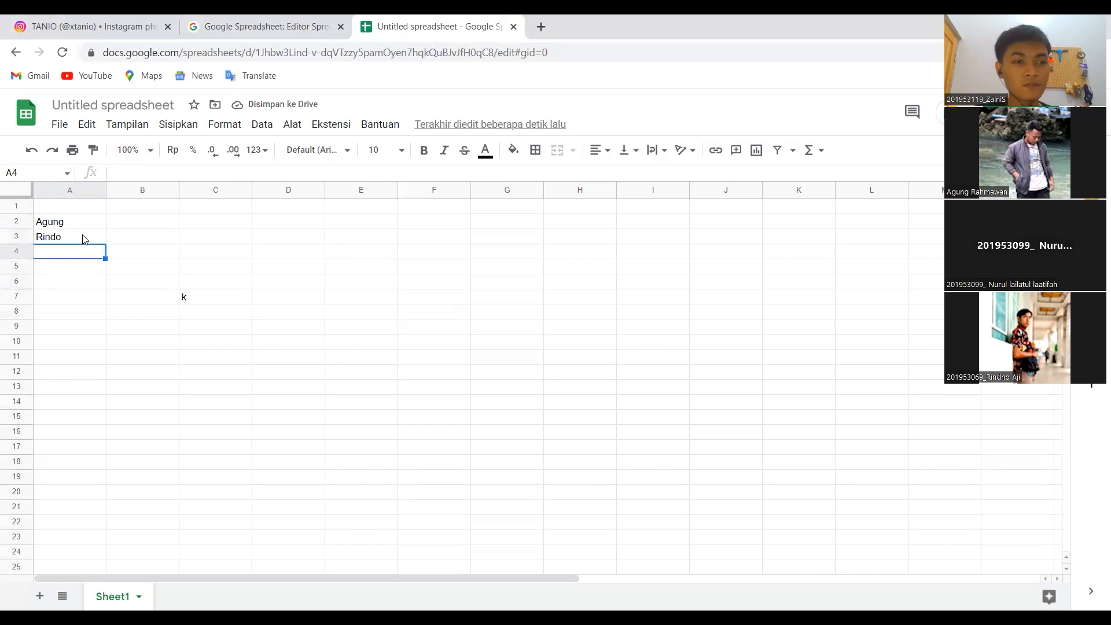
text(La)
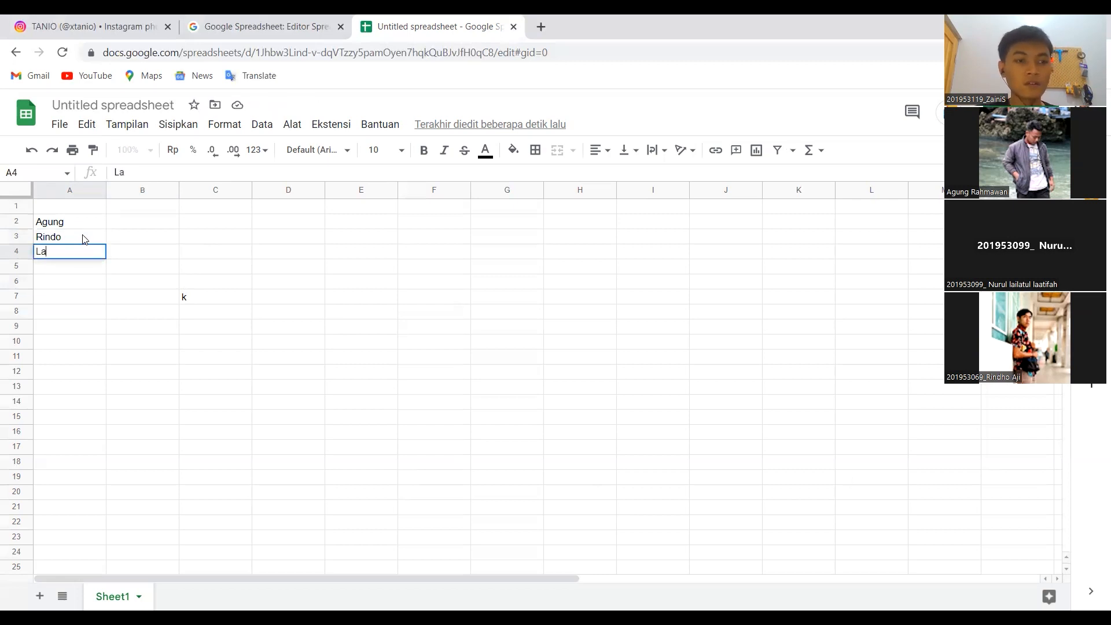
text(aatifah)
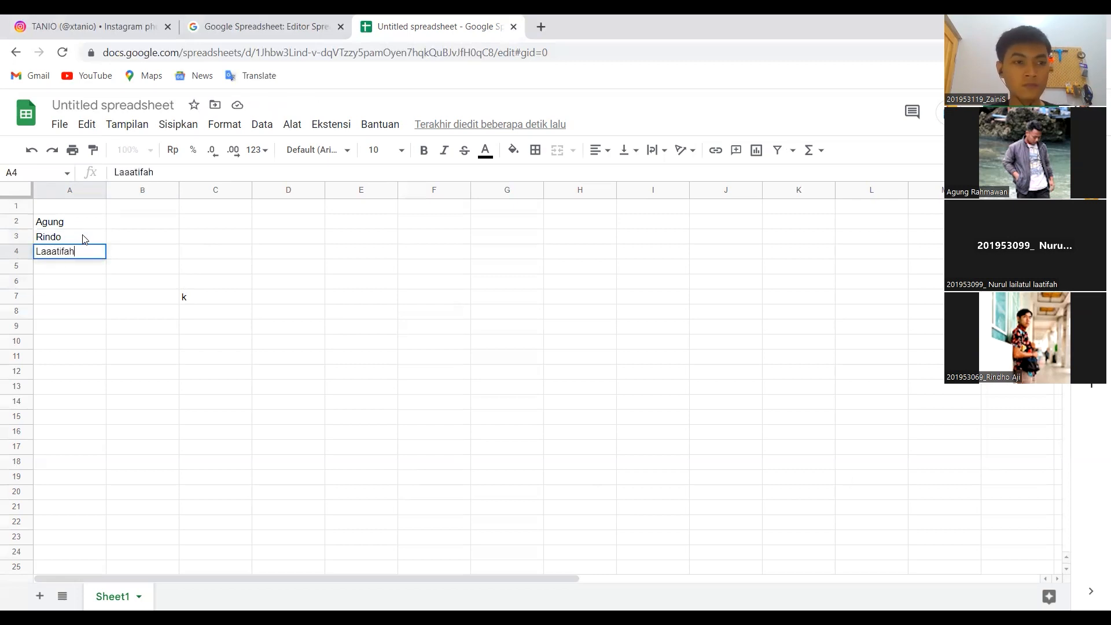
key(Return)
text(')
text(Zainis)
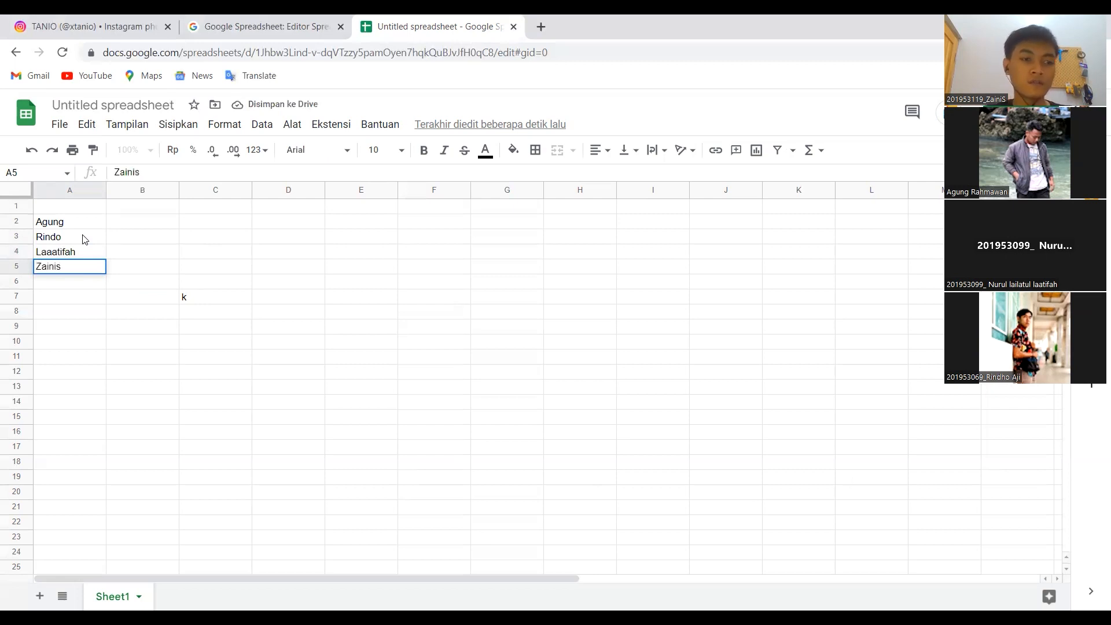
Step: Add the column headings "Nama" in A1 and "Nilai" in B1
key(Tab)
key(Up)
key(Up)
key(Up)
key(Up)
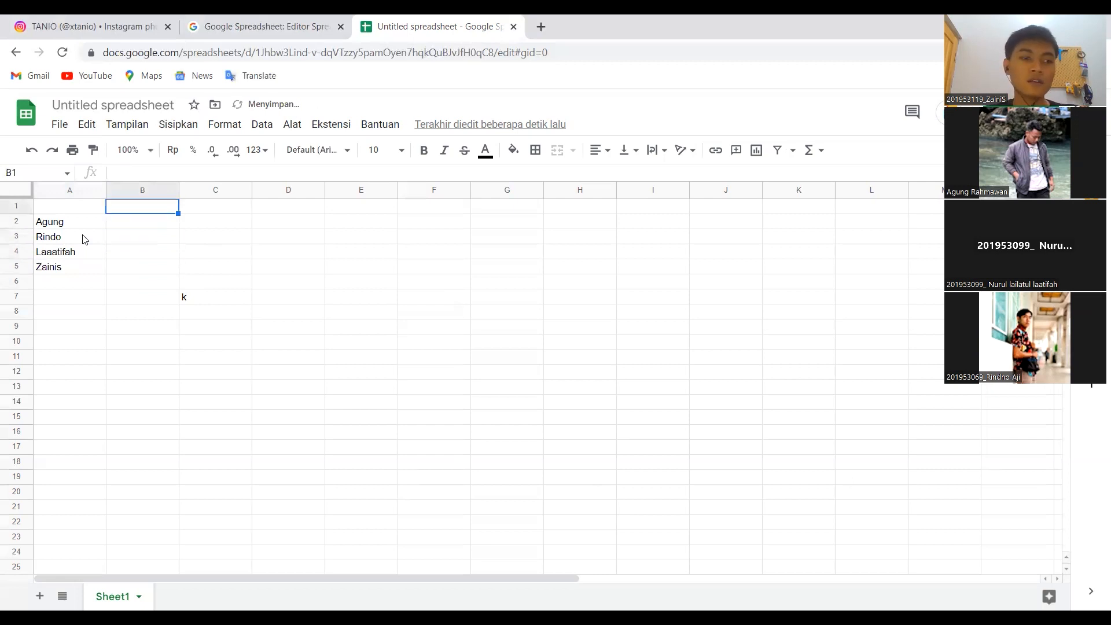
key(Left)
text(Nama)
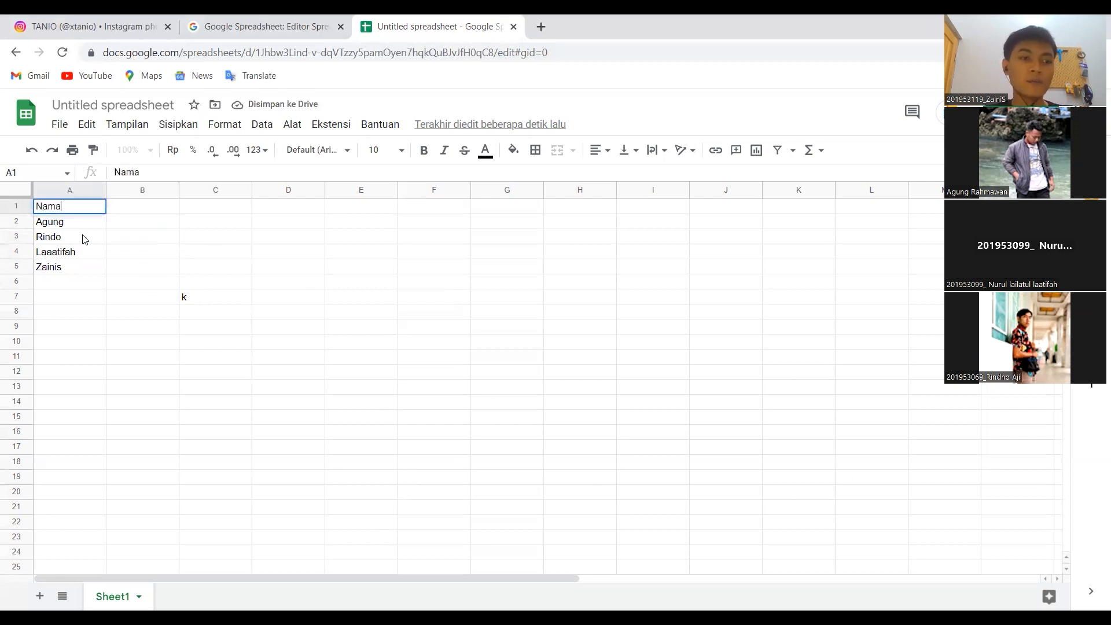
key(Tab)
text(Nilai)
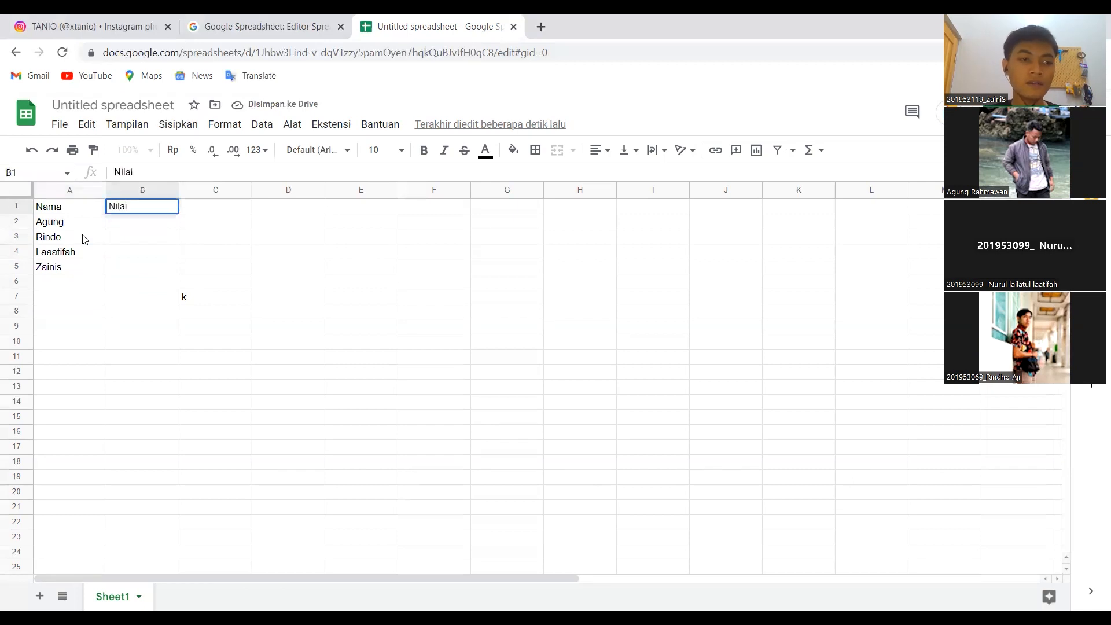
key(Return)
Step: Fill in the scores 100, 90, 90 and 60 in cells B2 to B5
key(Right)
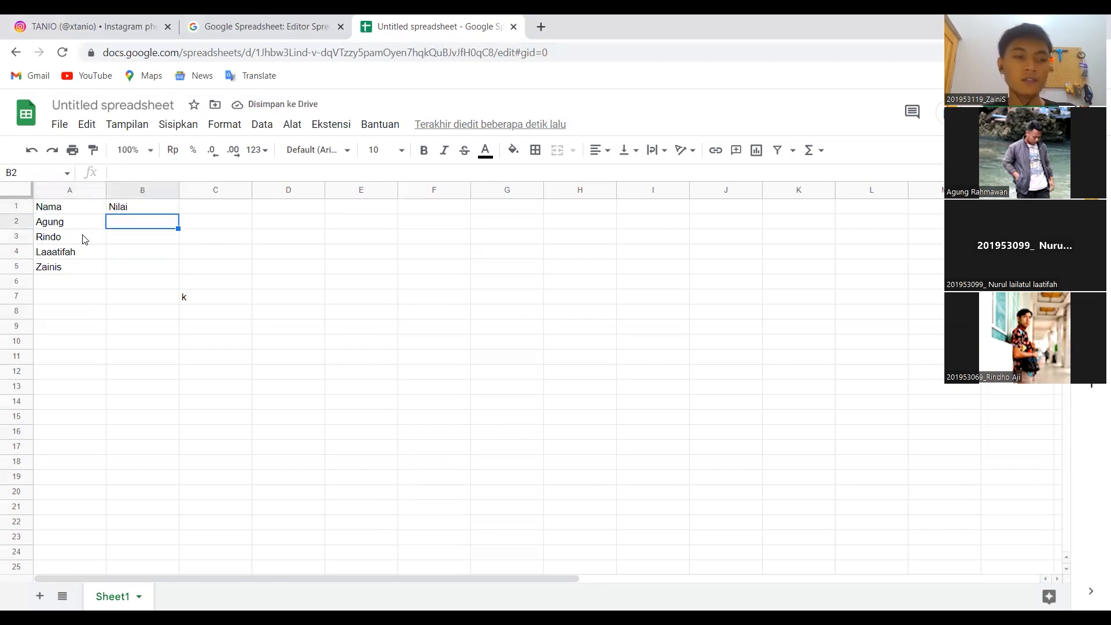
text(100)
key(Return)
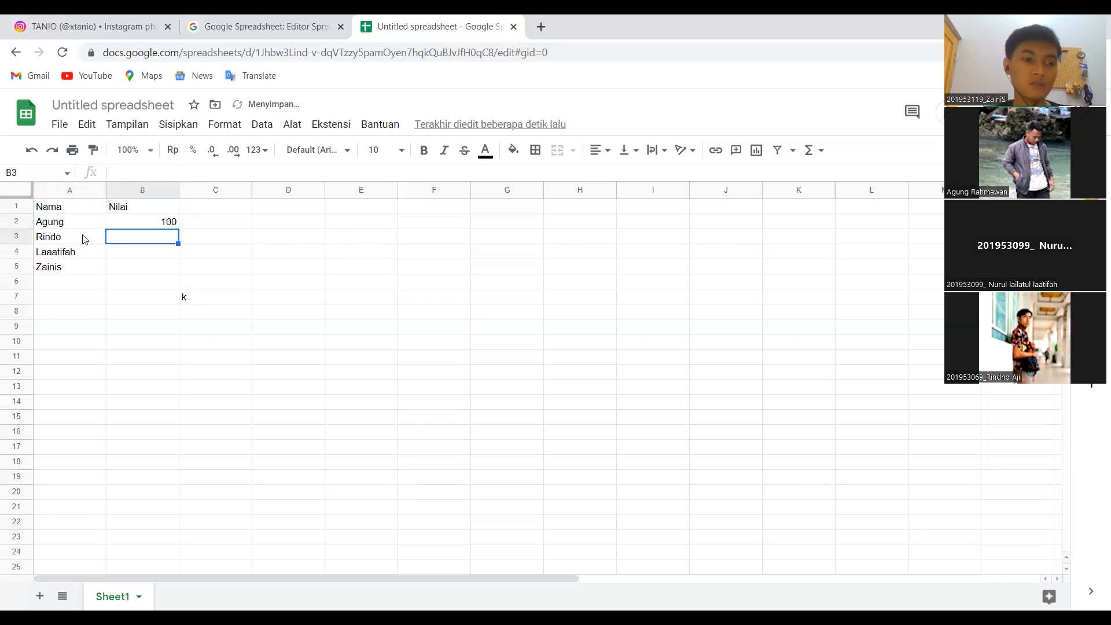
text(90)
key(Return)
text(90)
key(Return)
text(60)
key(Return)
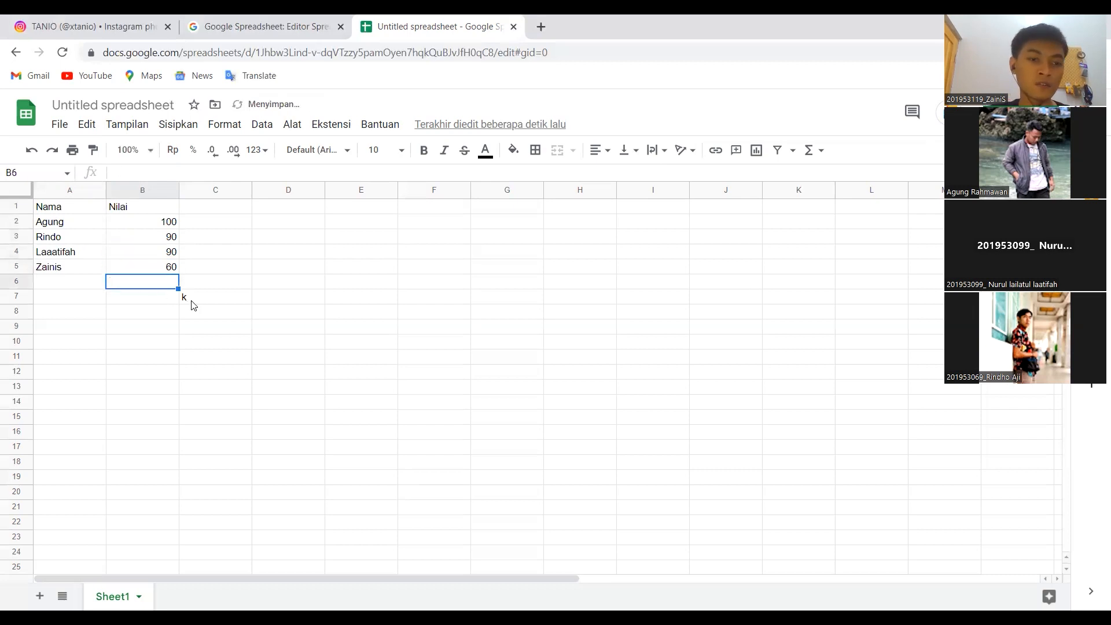
Step: Delete the stray "k" from cell C7
click(193, 305)
key(Delete)
click(167, 307)
click(150, 266)
click(155, 284)
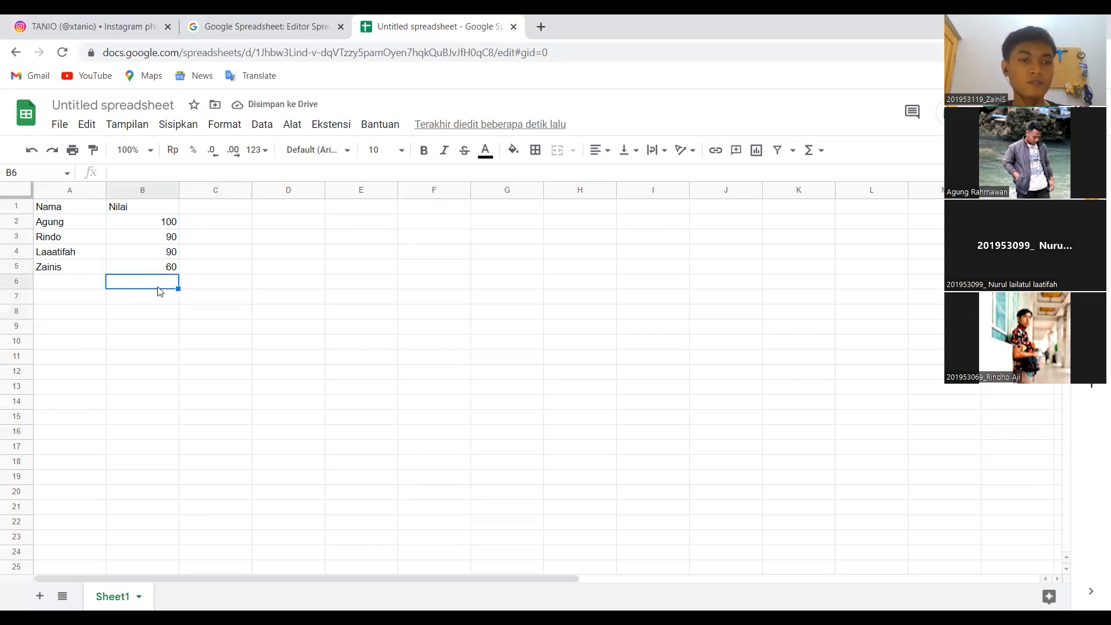
Step: Label cell A6 below the names as "Total"
click(94, 284)
text(T)
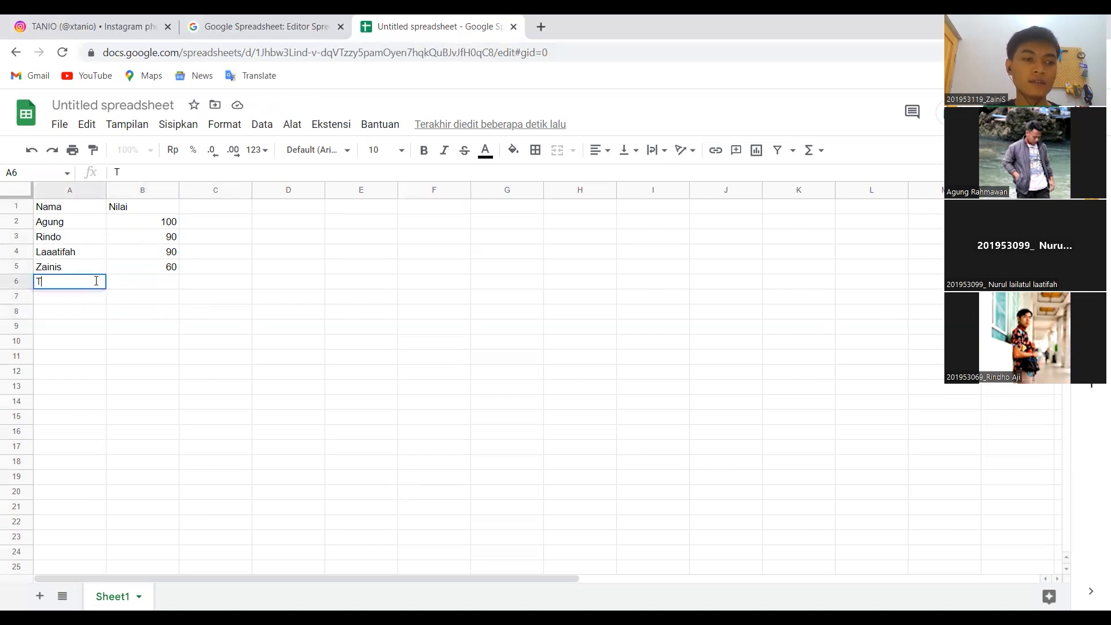
text(otal)
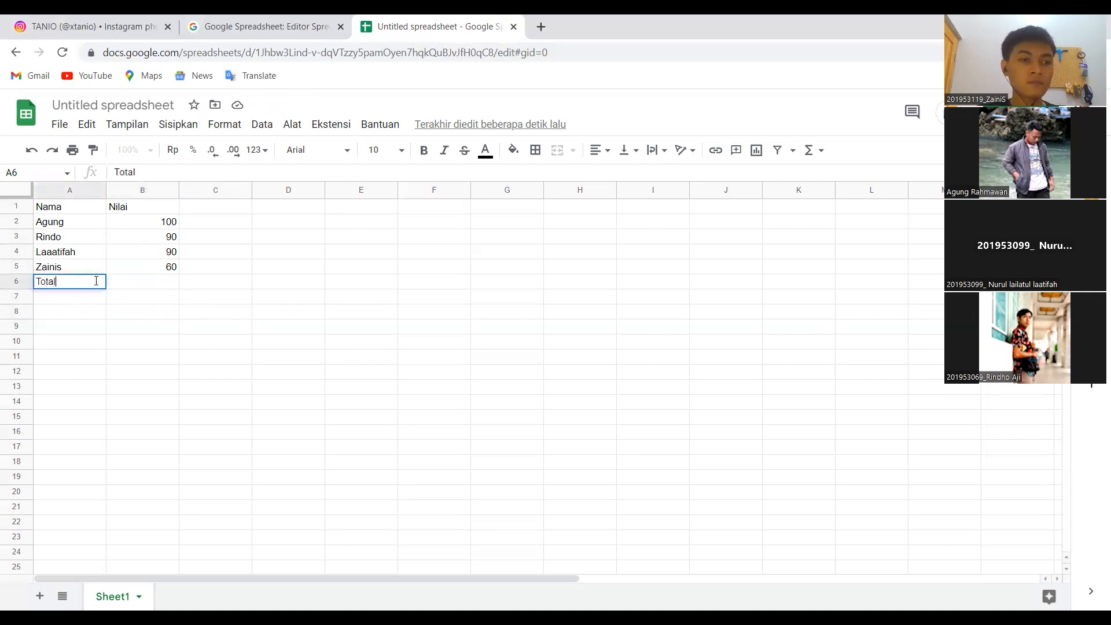
key(Tab)
Step: Total the scores in cell B6 with the suggested formula =SUM(B2:B5)
click(271, 302)
click(155, 287)
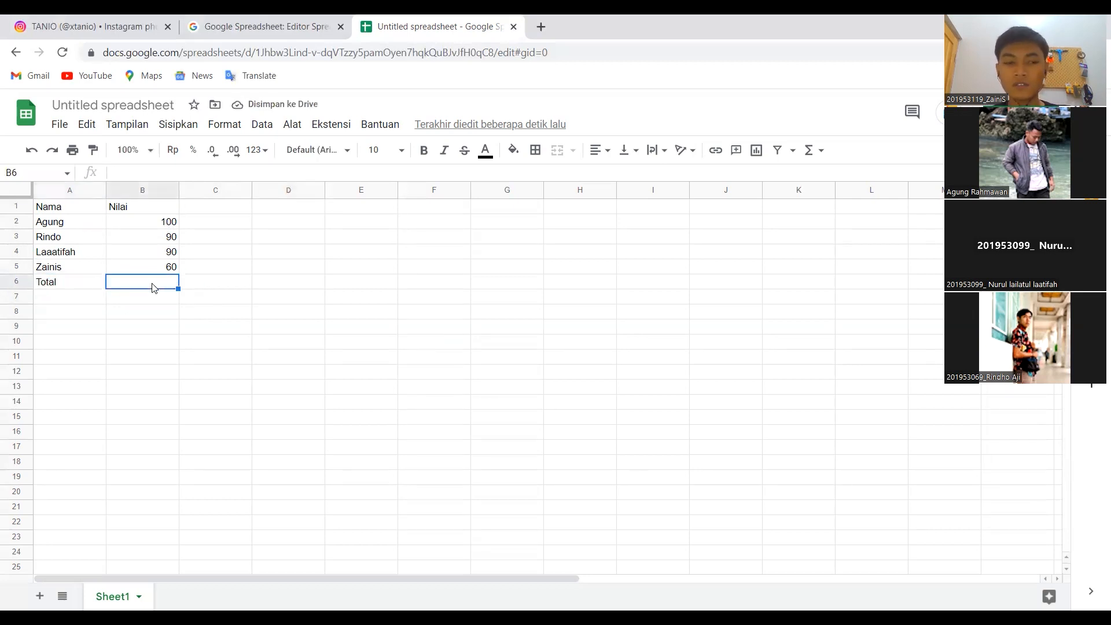
text(=)
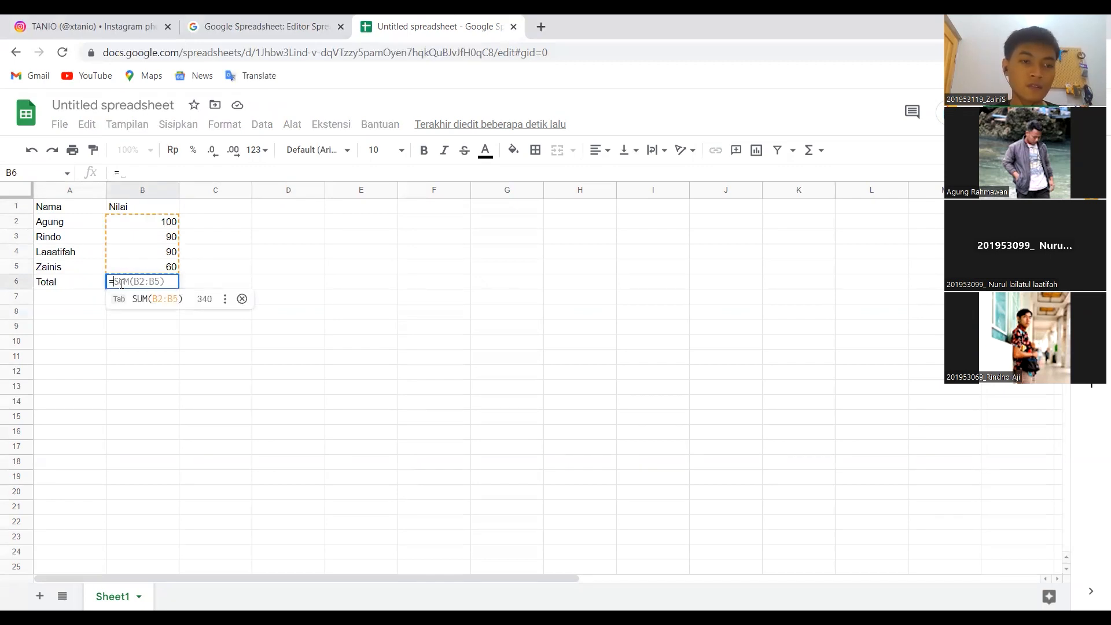
key(Tab)
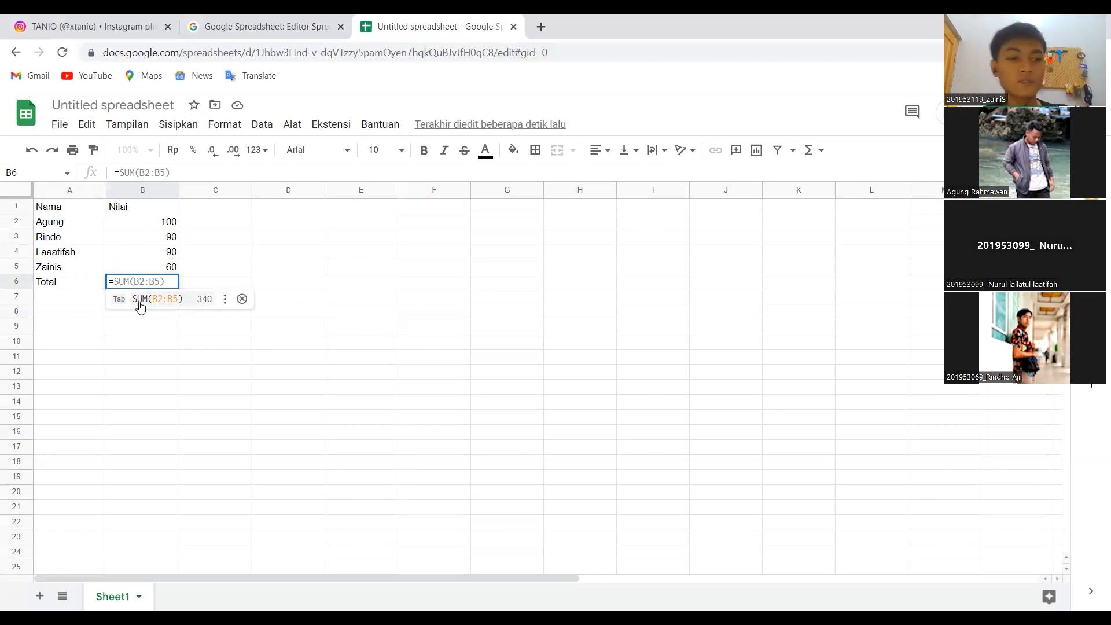
click(140, 301)
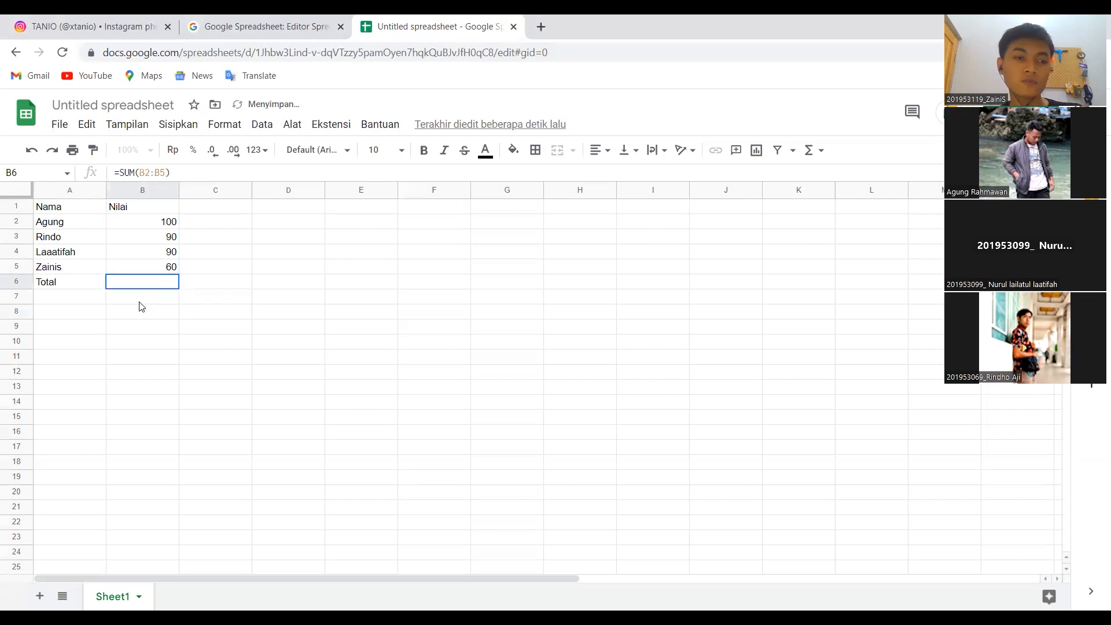
click(276, 298)
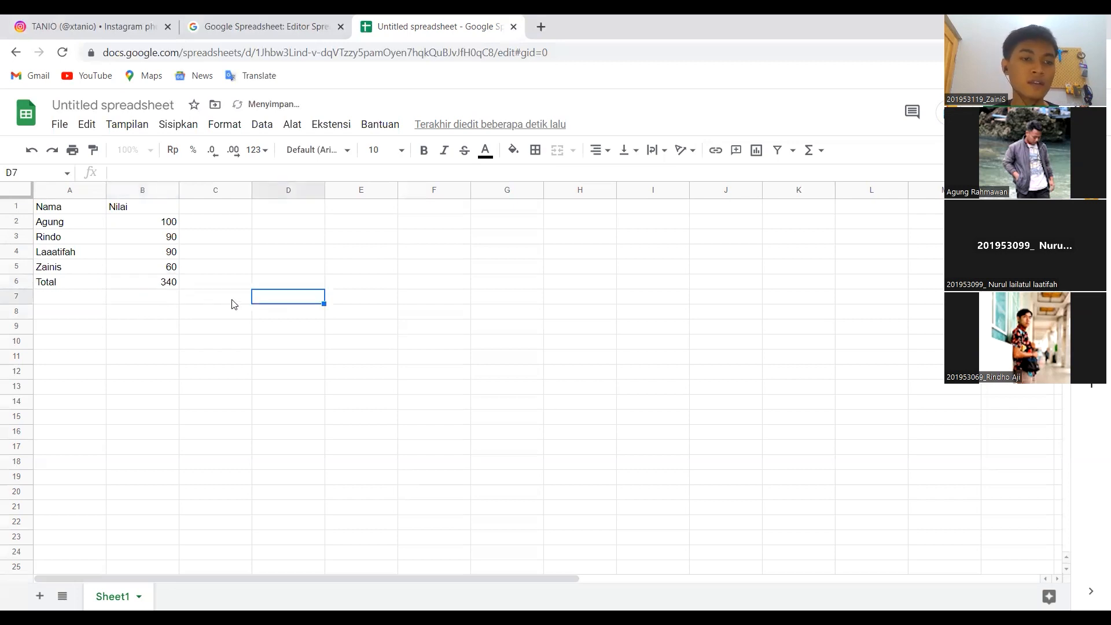
Step: Examine the sum formula in B6 and each of the scores in B2 to B5 that it adds up
click(155, 282)
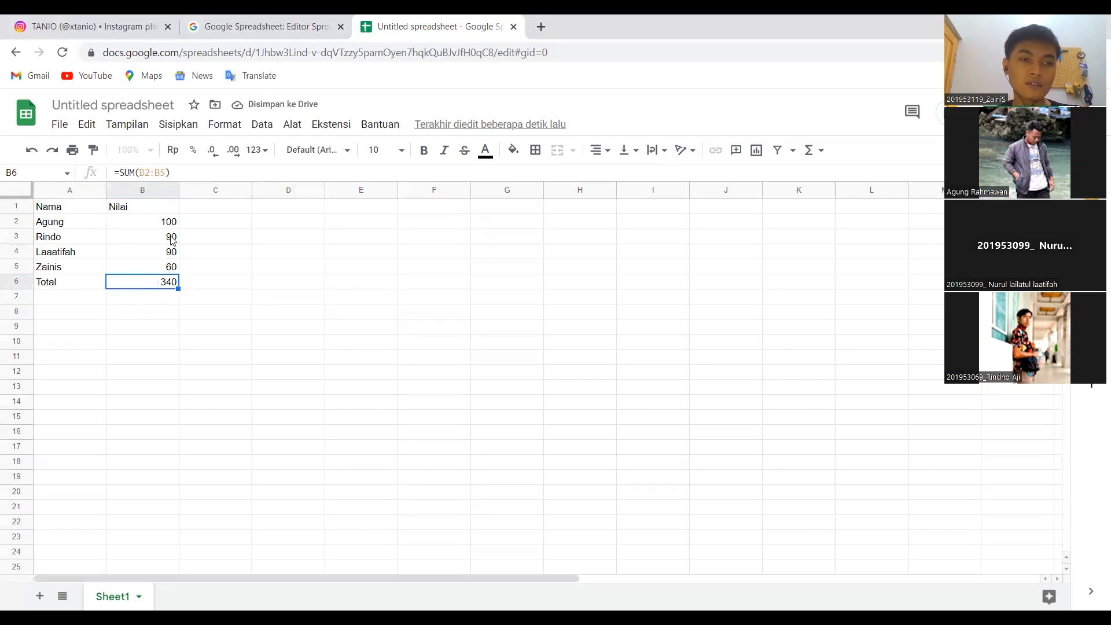
click(242, 313)
click(168, 227)
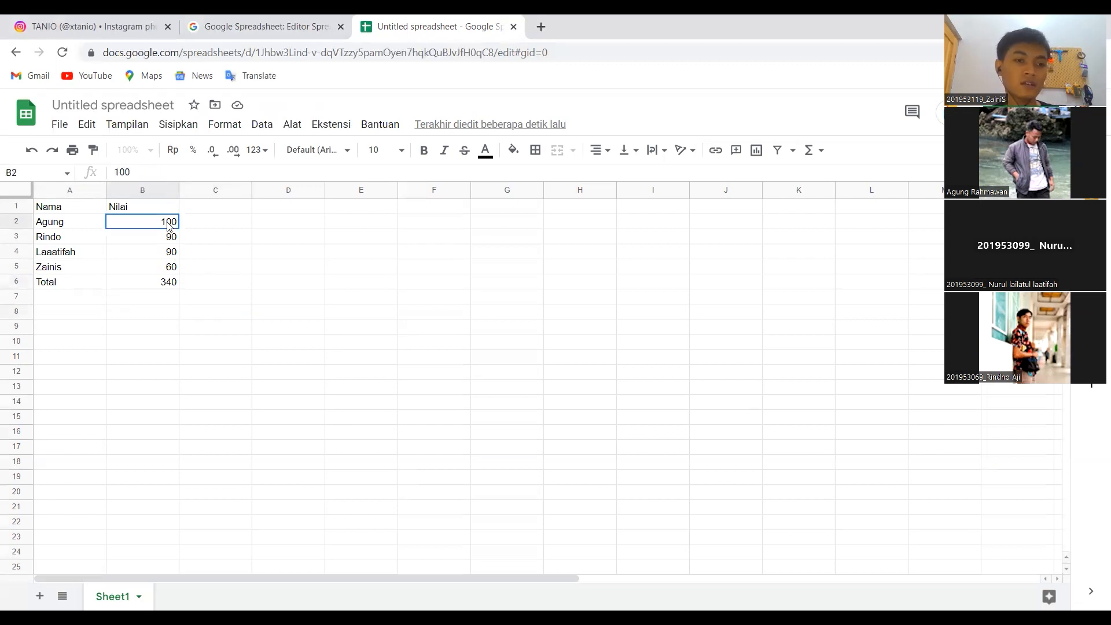
click(223, 284)
click(167, 227)
click(171, 238)
click(172, 253)
click(174, 269)
click(190, 286)
click(172, 286)
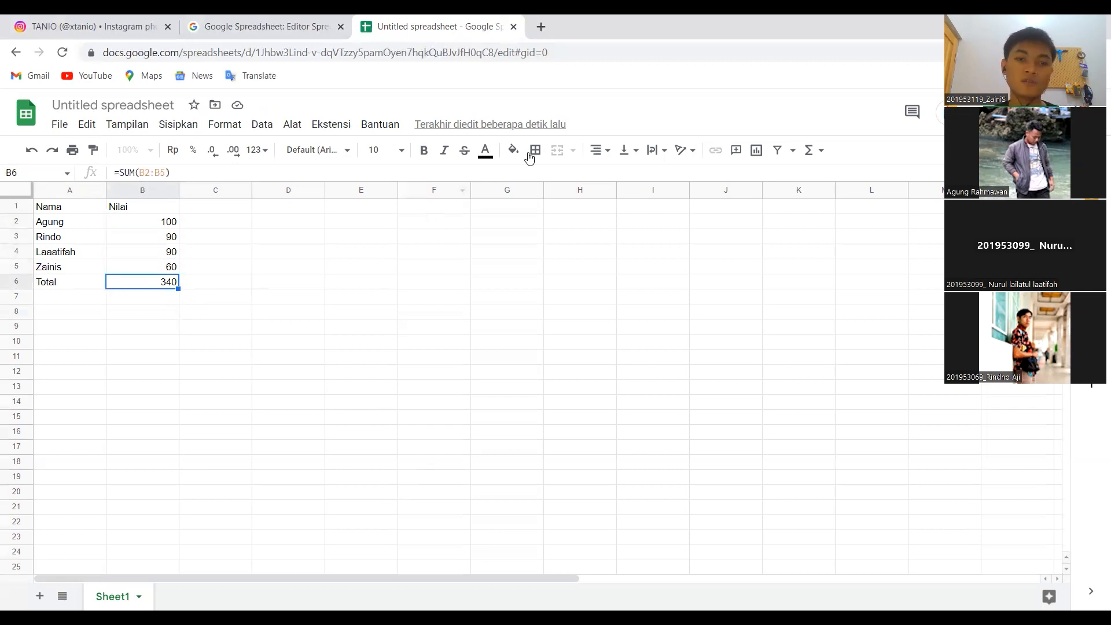
Step: Make the total in cell B6 bold
click(423, 150)
click(310, 256)
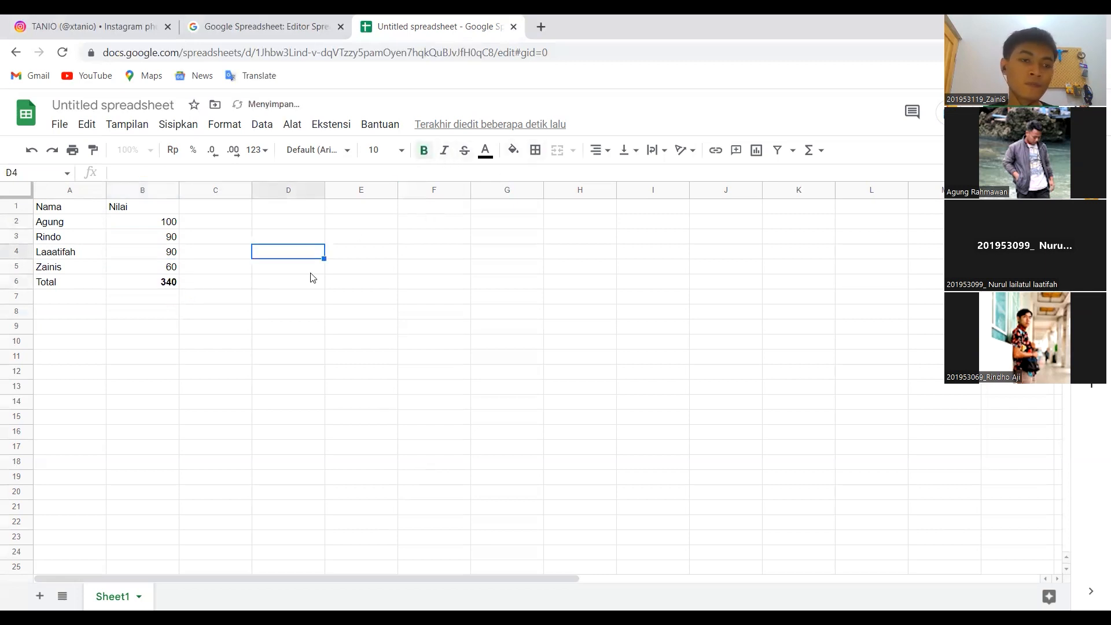
click(248, 313)
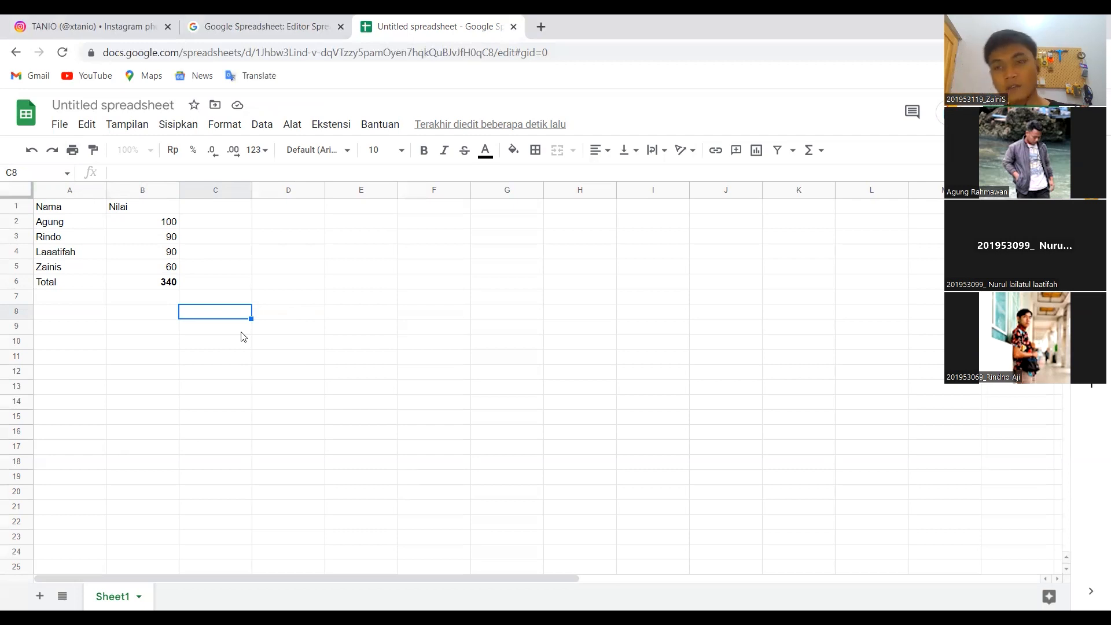
click(62, 126)
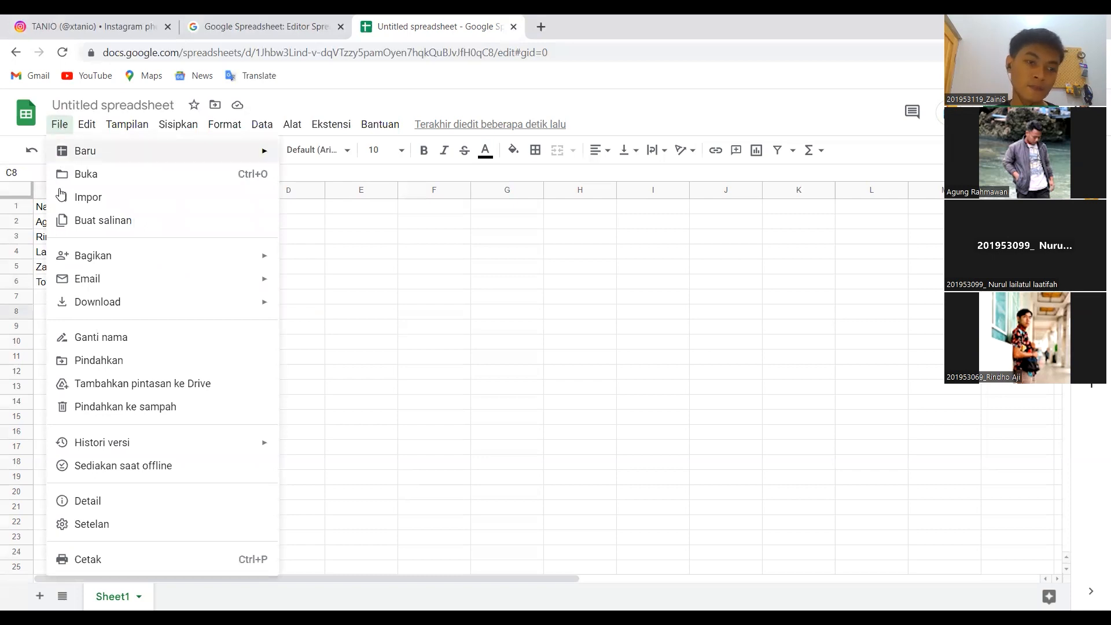
click(405, 256)
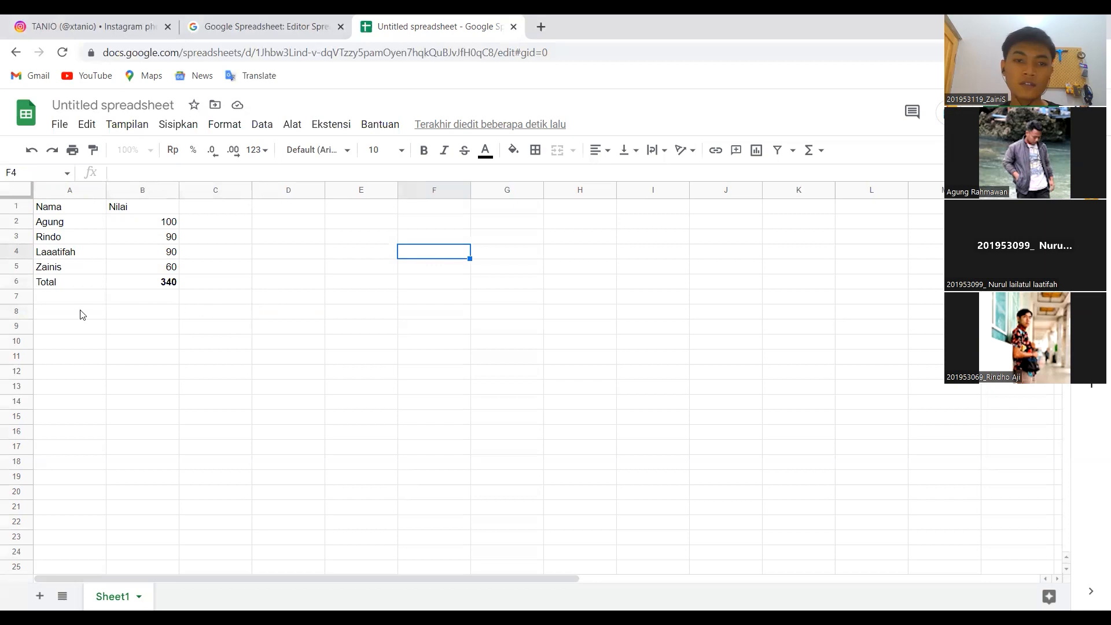
click(267, 270)
Step: Start sharing the spreadsheet with other people and save it under the name "Nilai Mhs"
click(60, 127)
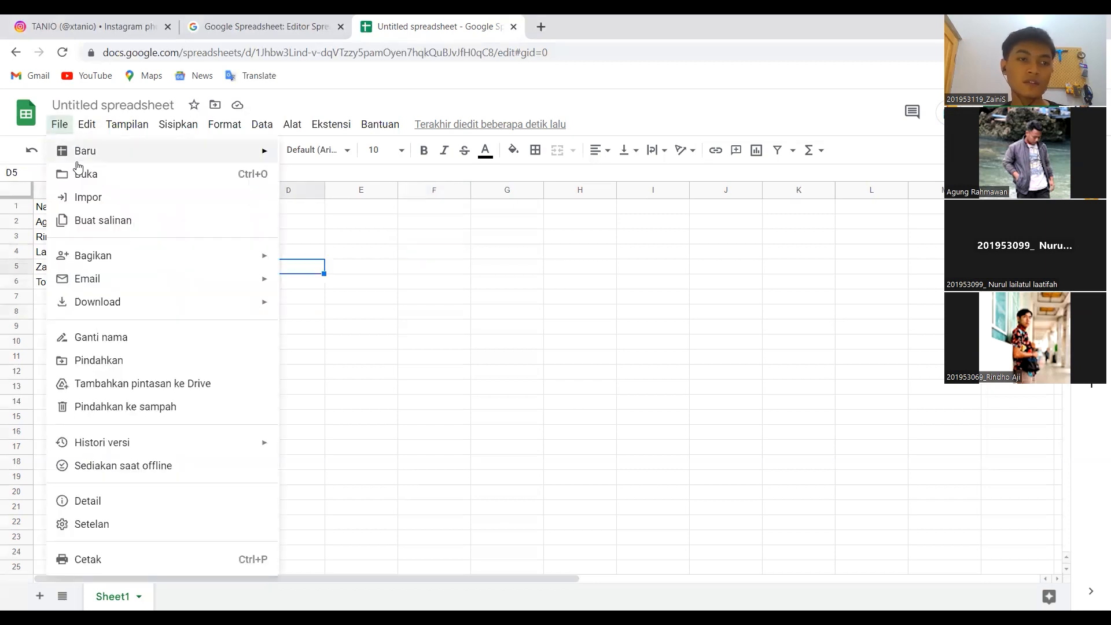
mouse_move(109, 257)
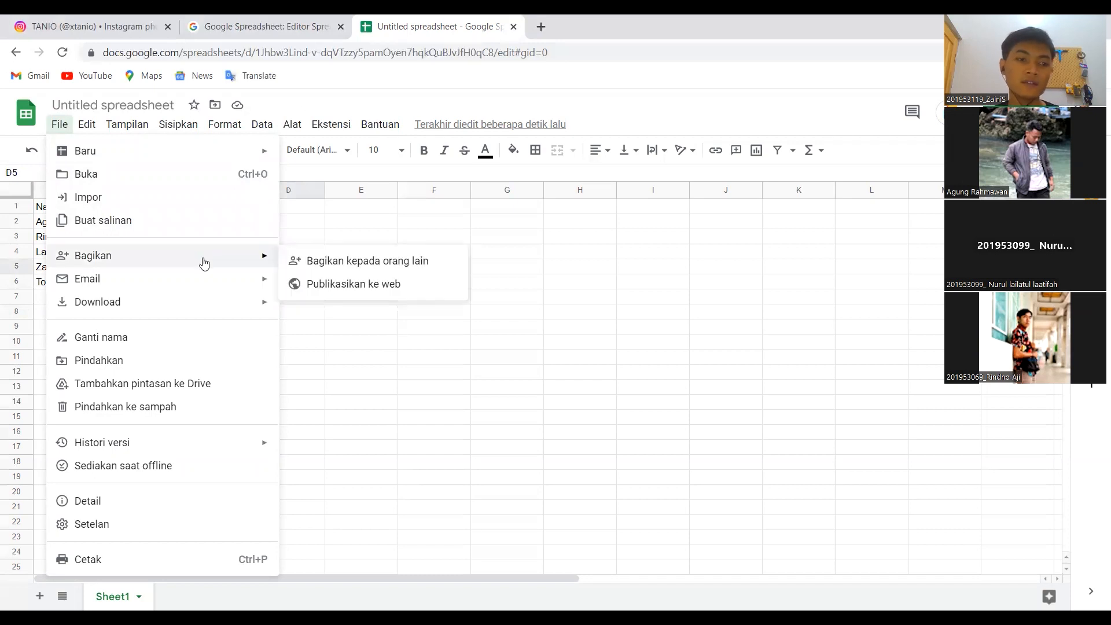
mouse_move(143, 258)
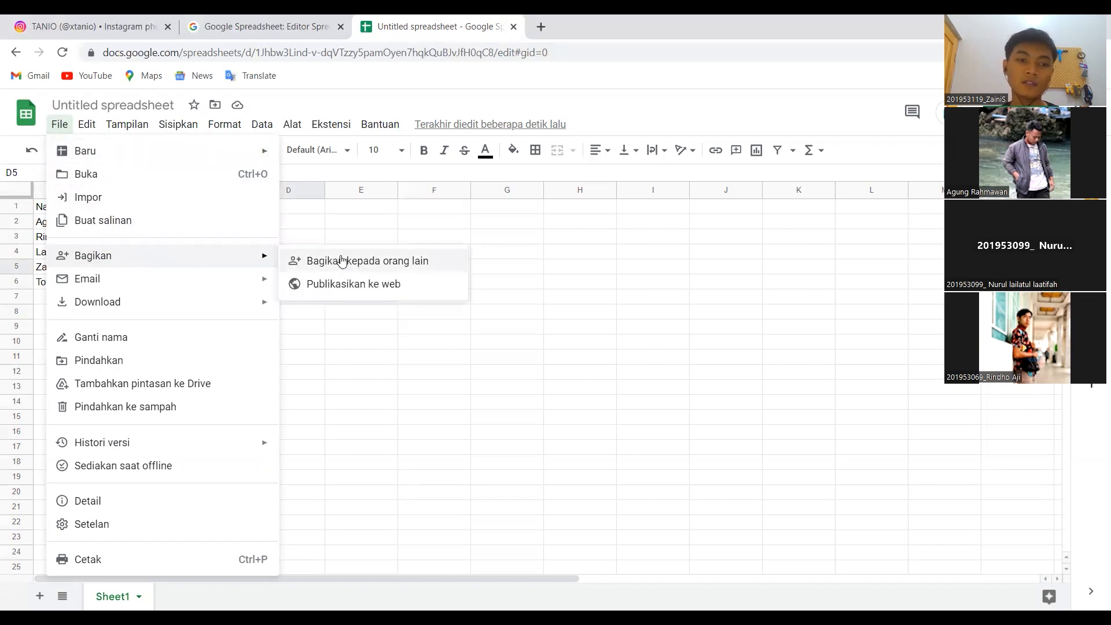
click(343, 262)
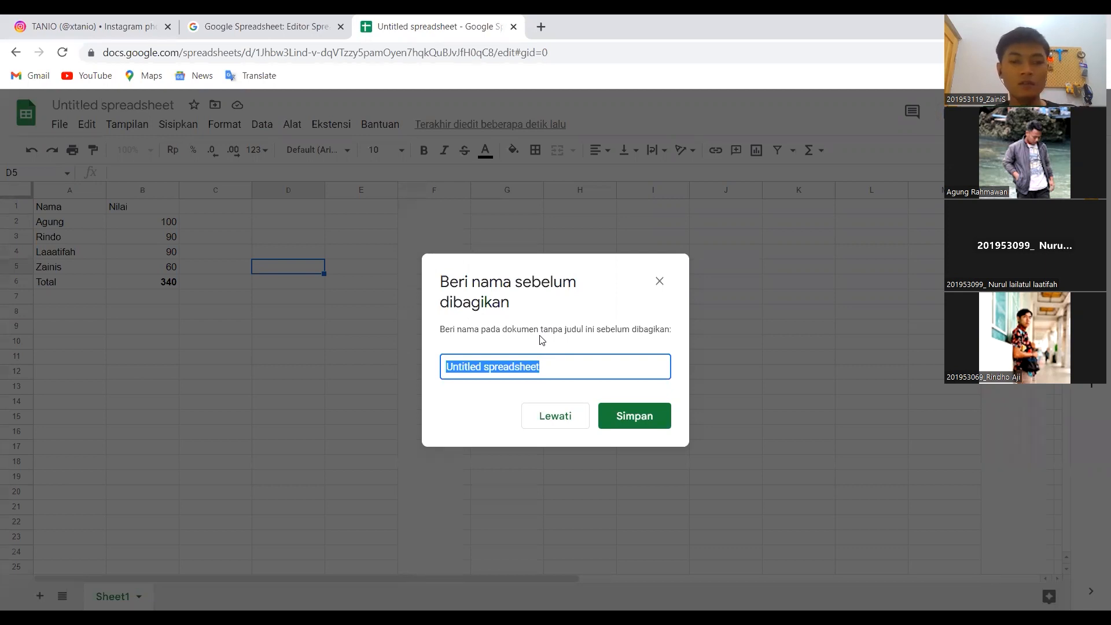
text(Nilai )
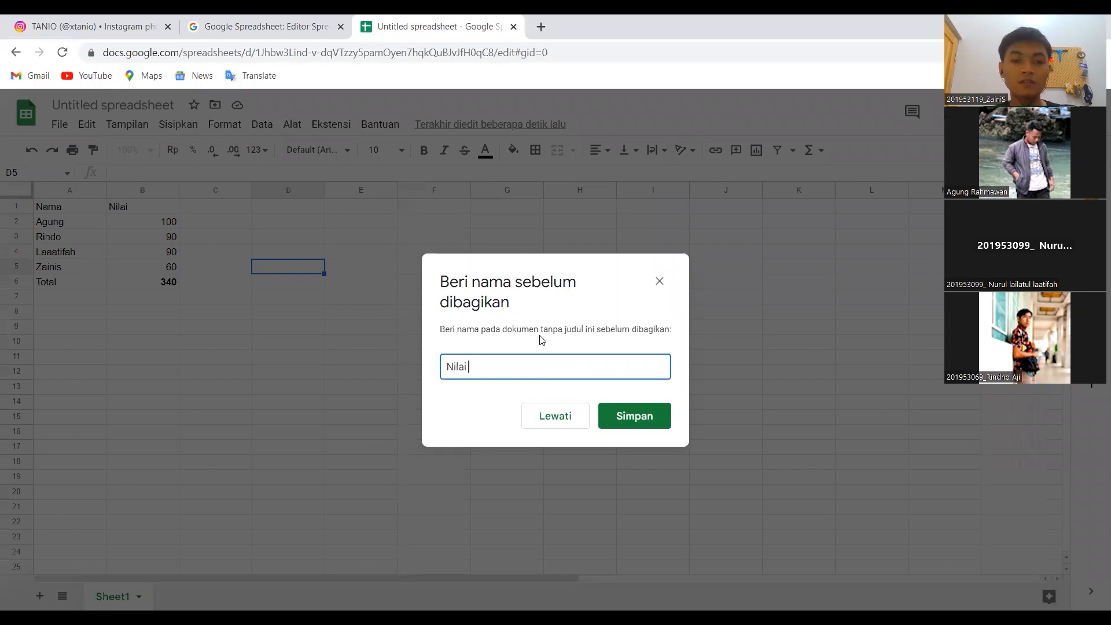
text(Mhs)
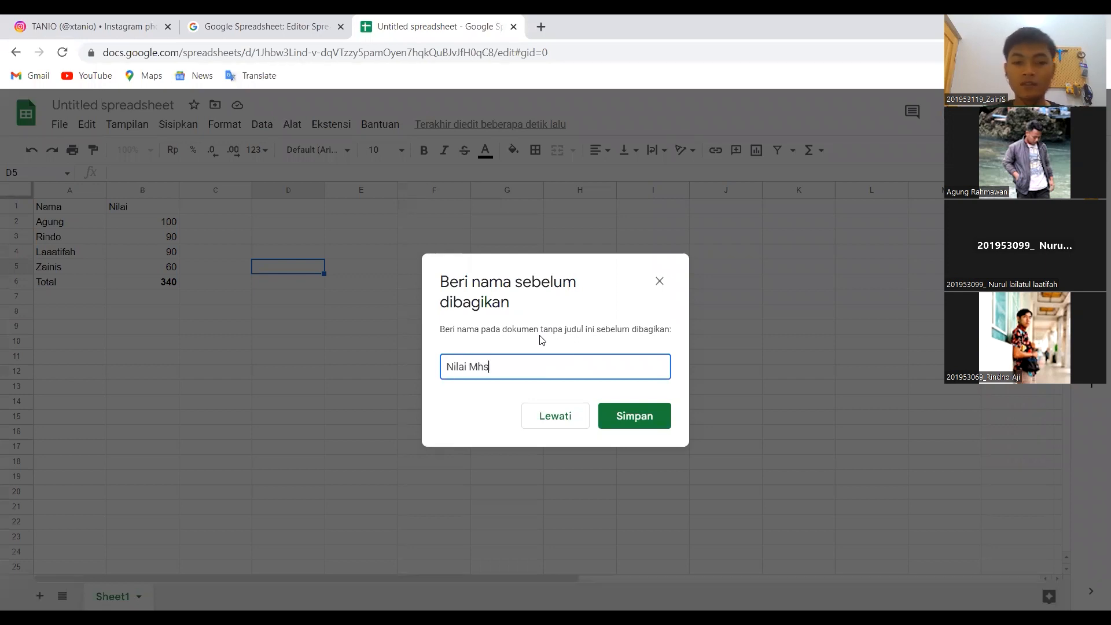
click(606, 422)
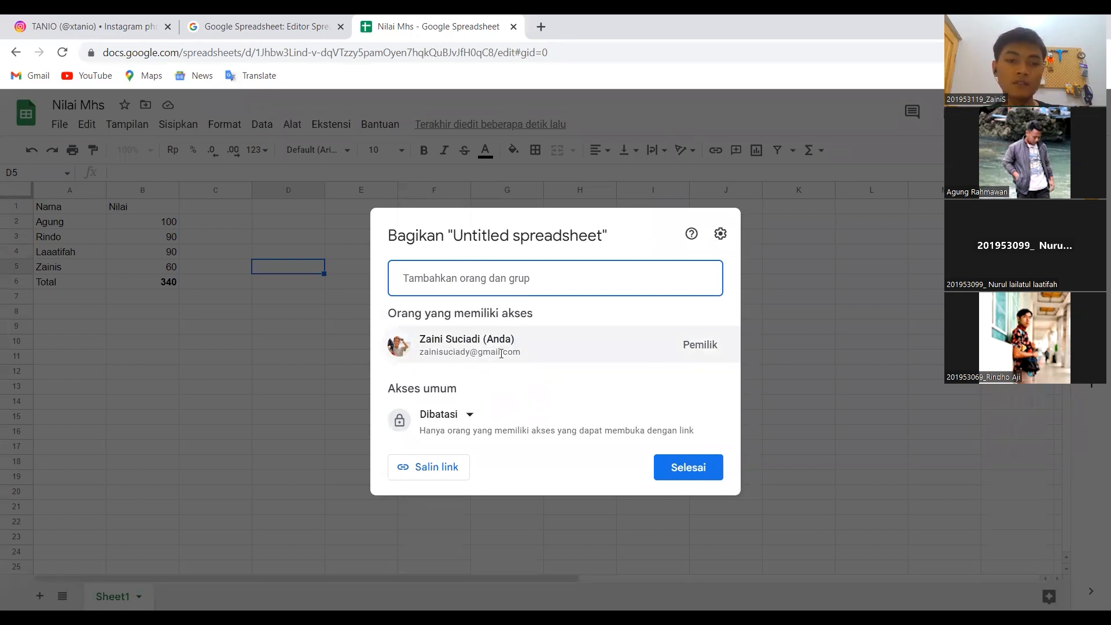
Step: Switch the general access to "Siapa saja yang memiliki link" and set it back to "Dibatasi"
mouse_move(521, 350)
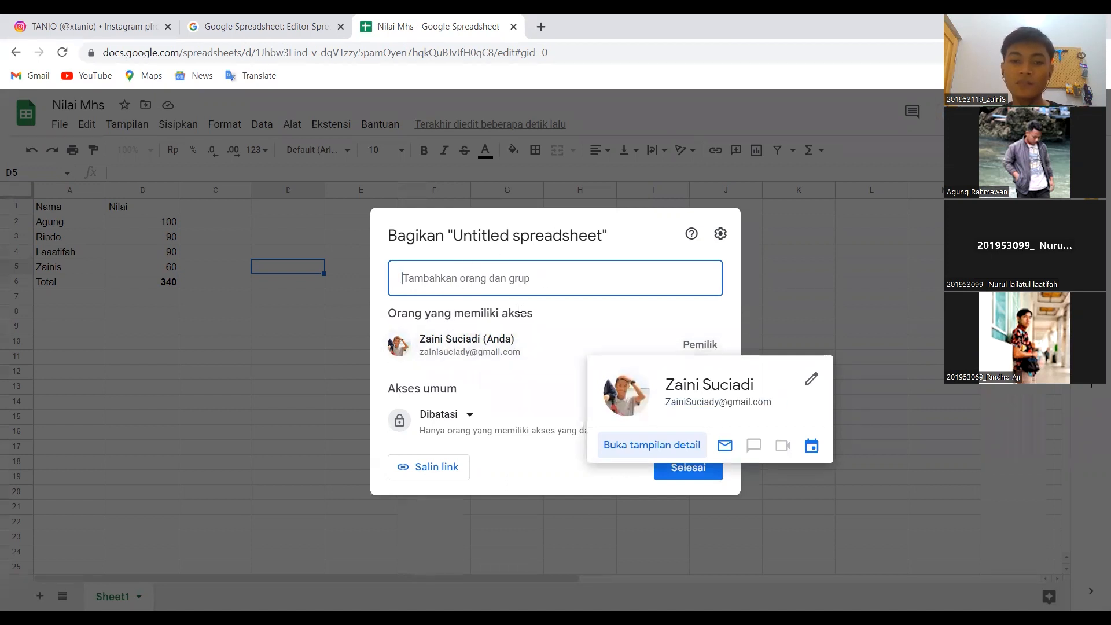
mouse_move(481, 348)
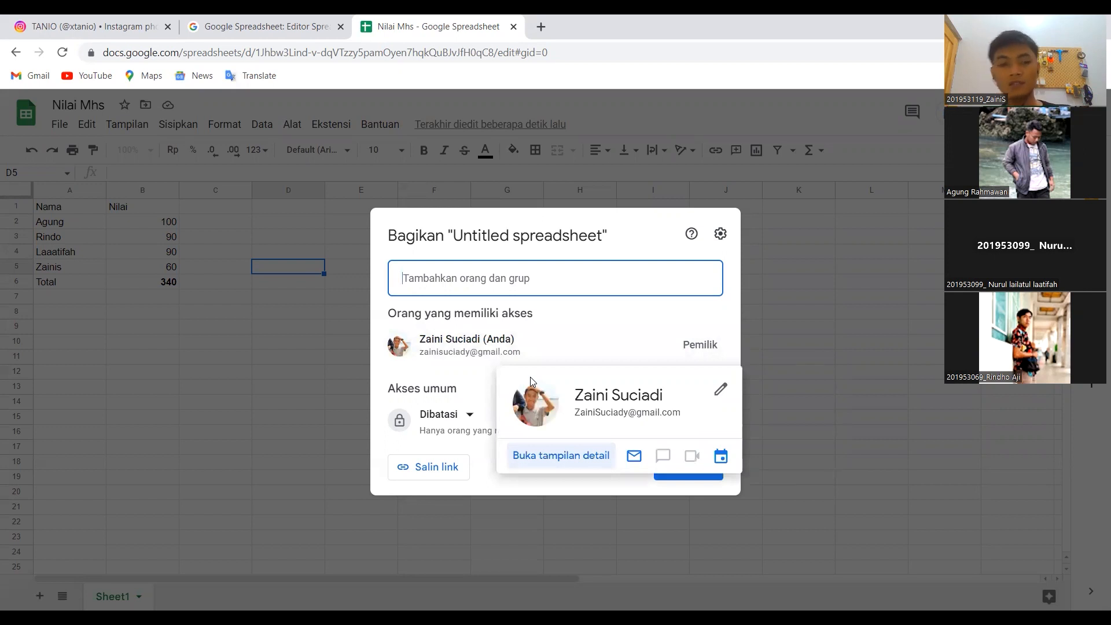
click(469, 415)
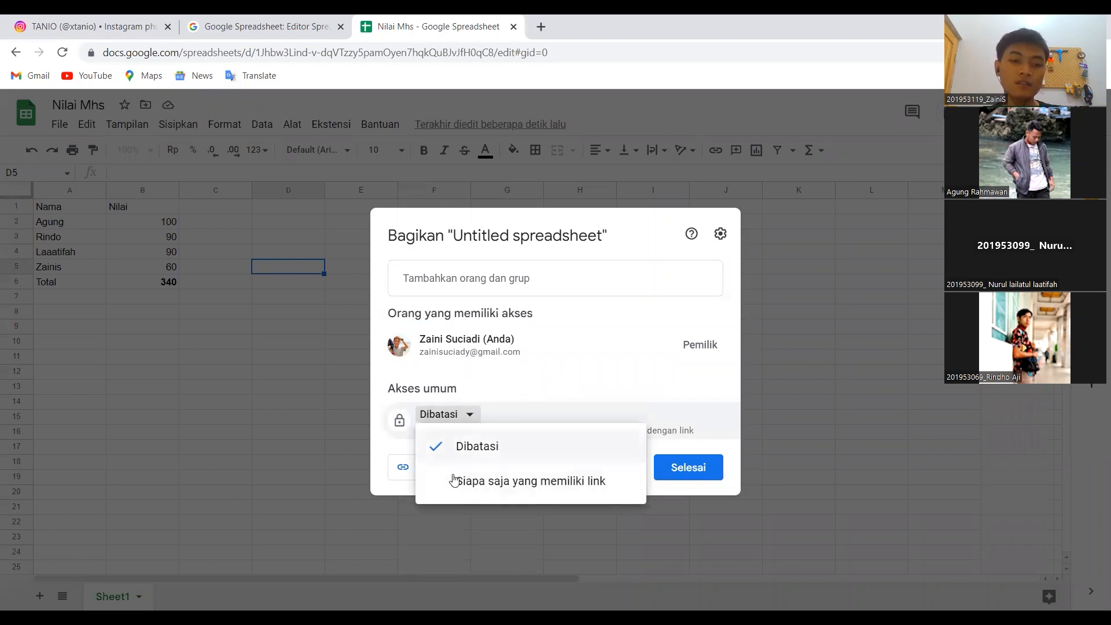
click(489, 485)
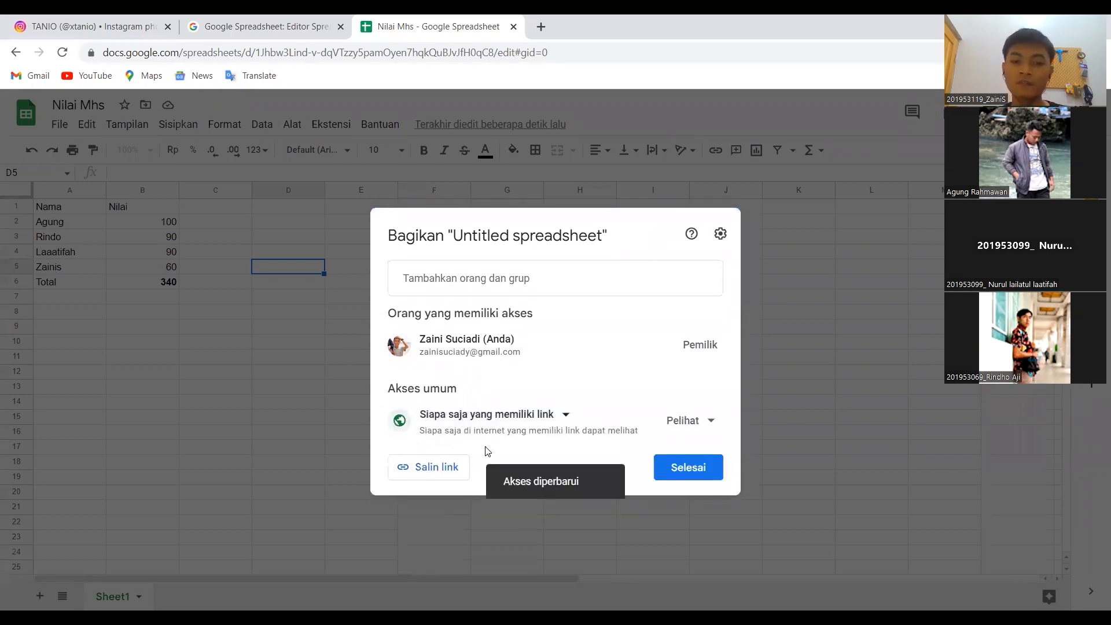
click(521, 422)
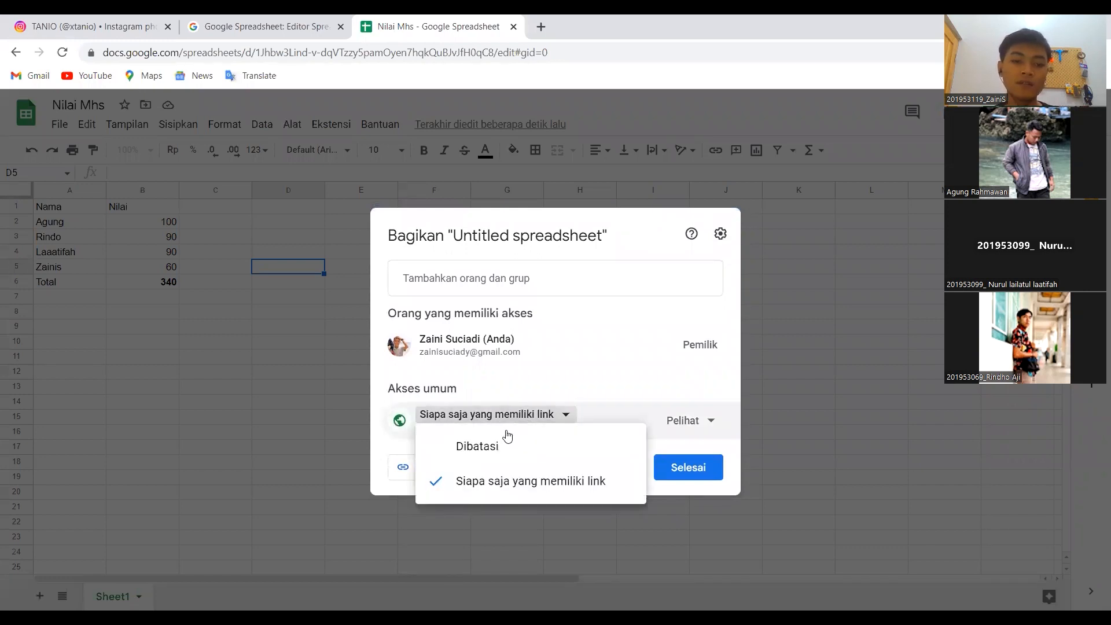
click(503, 445)
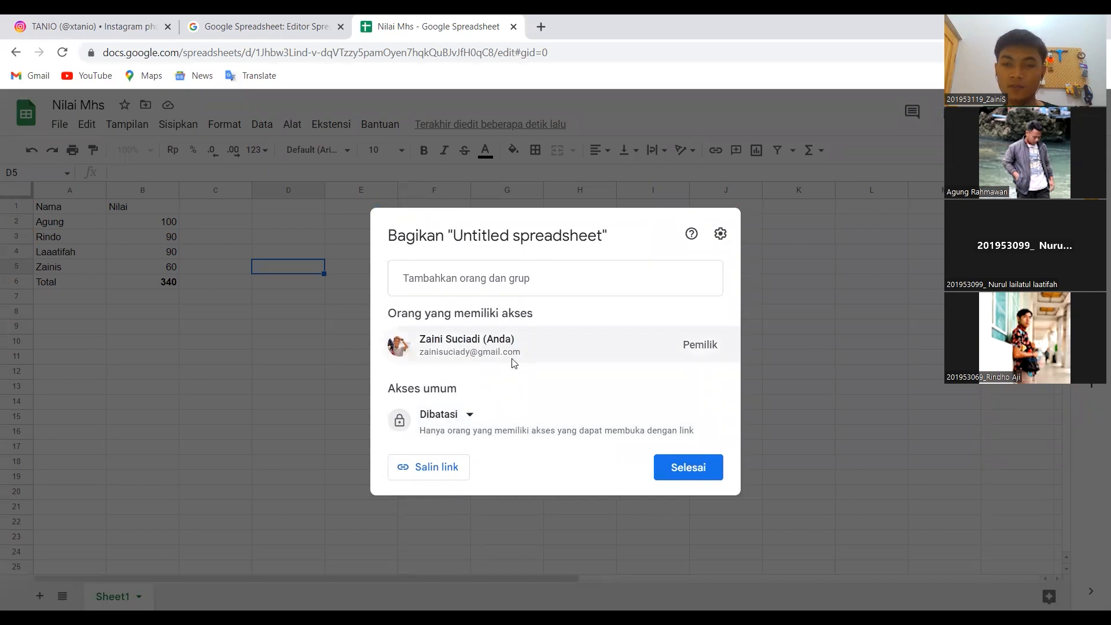
Step: Set the general access to "Siapa saja yang memiliki link", then copy the sharing link and finish sharing
click(469, 414)
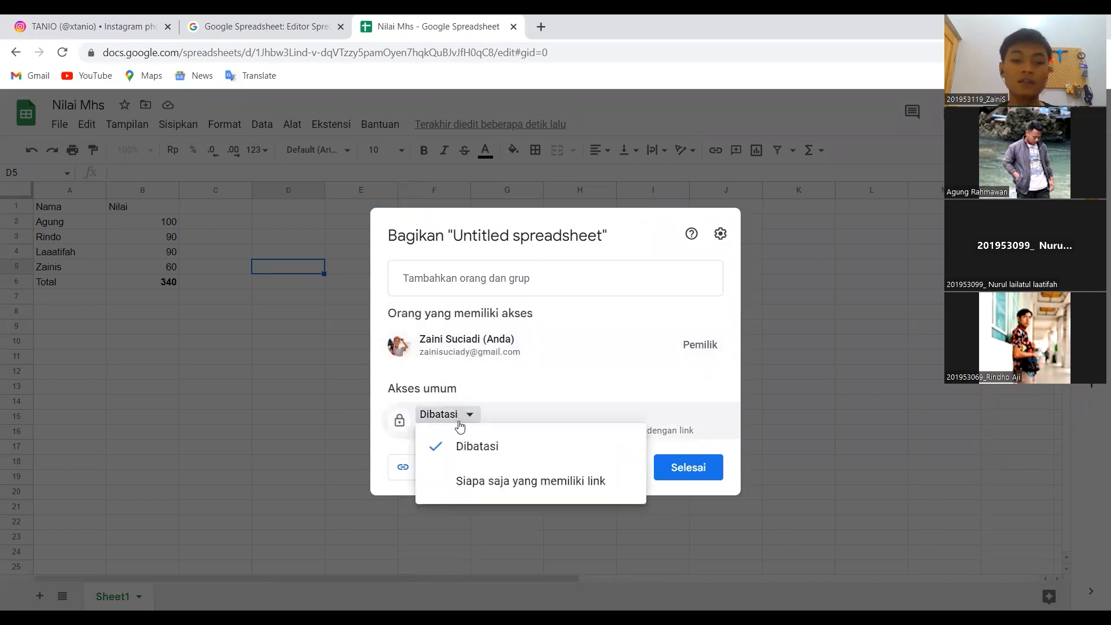
click(490, 489)
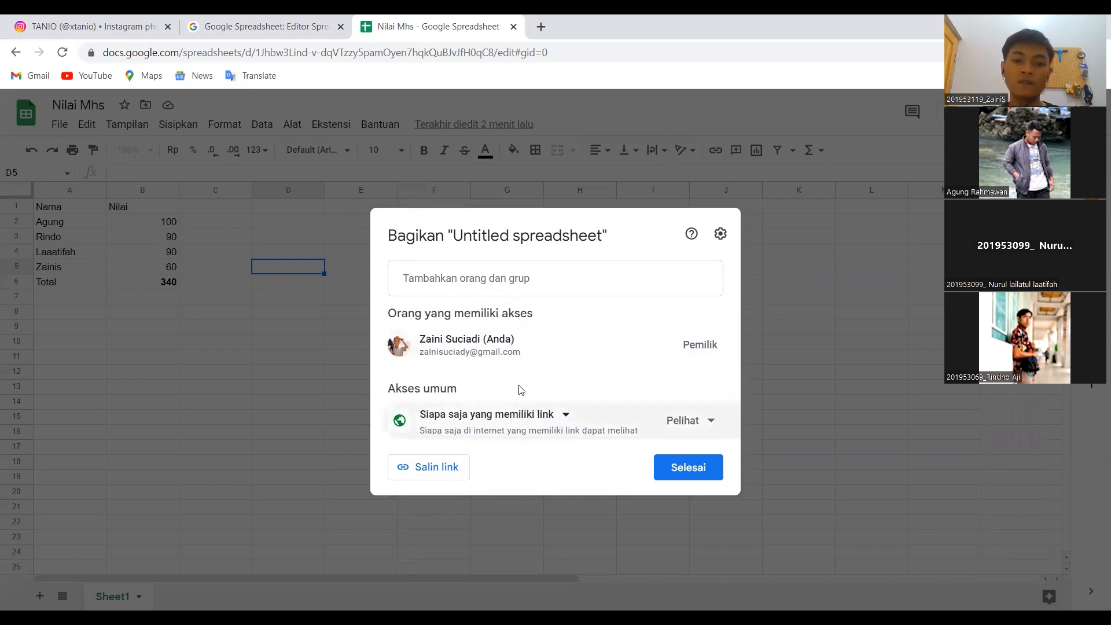
click(416, 471)
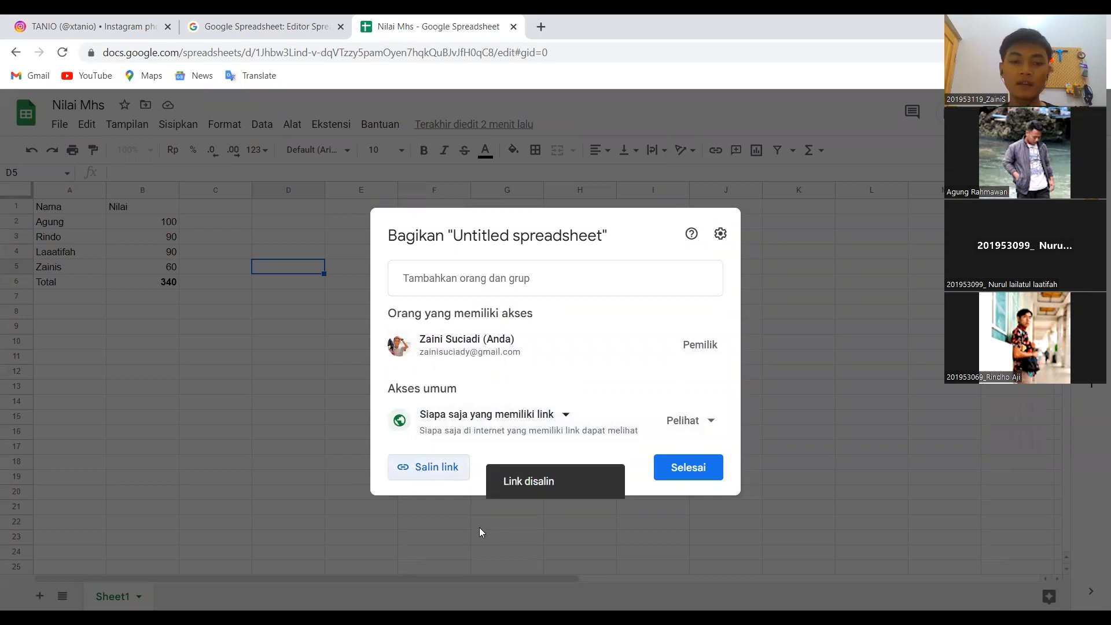
click(697, 480)
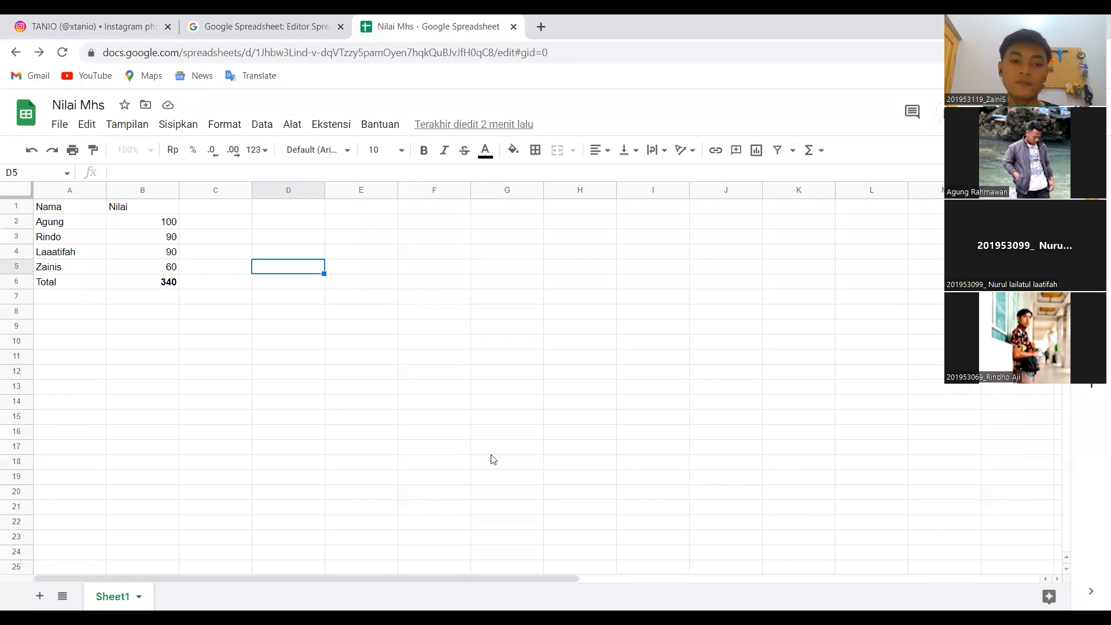
Step: Examine the file formats in which the spreadsheet can be downloaded
key(Right)
click(334, 340)
click(55, 127)
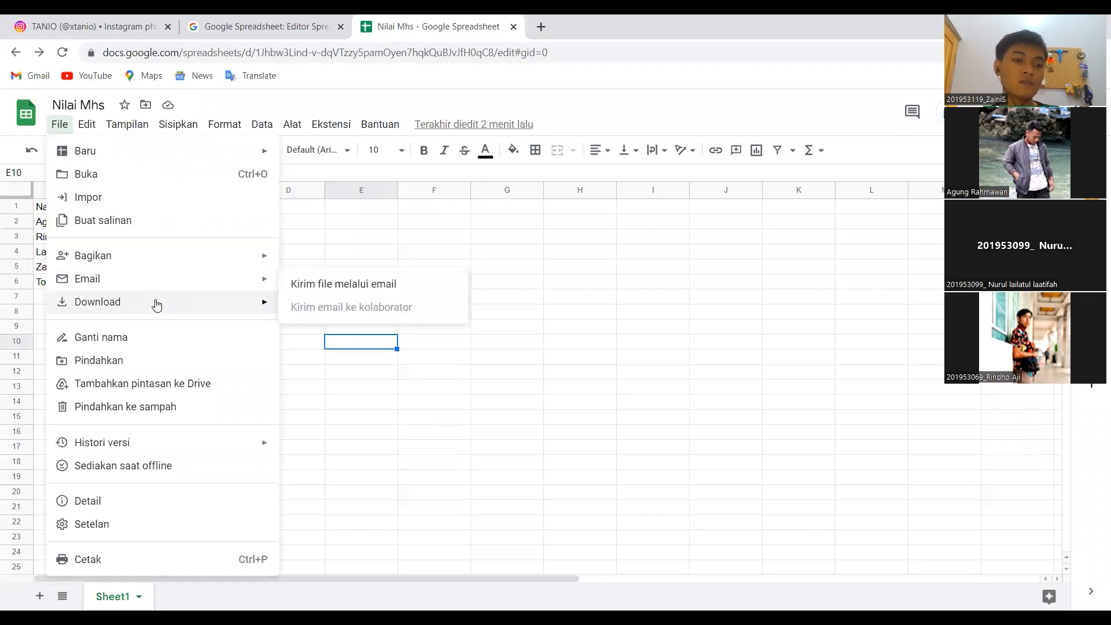
mouse_move(155, 305)
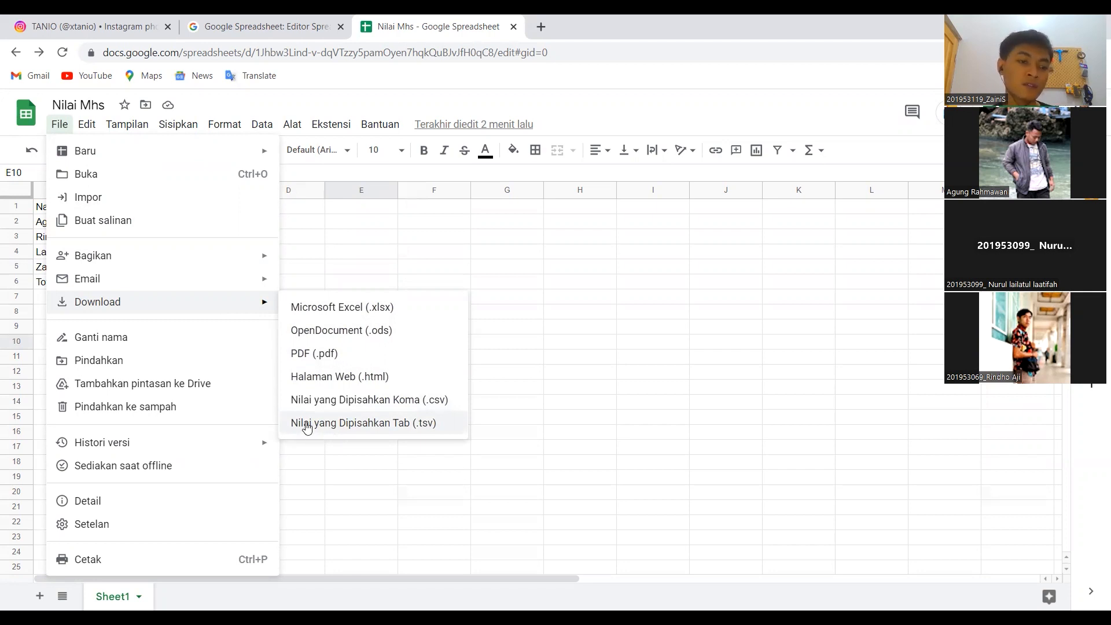
Step: Rename the spreadsheet as "Nilai Geng"
click(142, 343)
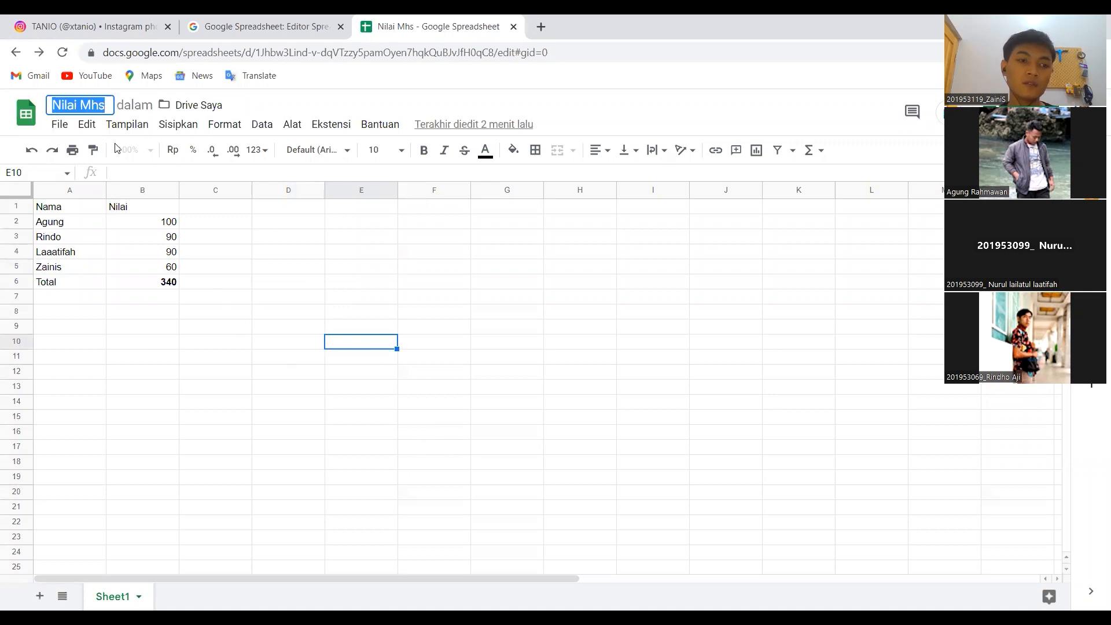
click(241, 313)
click(108, 108)
drag(106, 106, 51, 106)
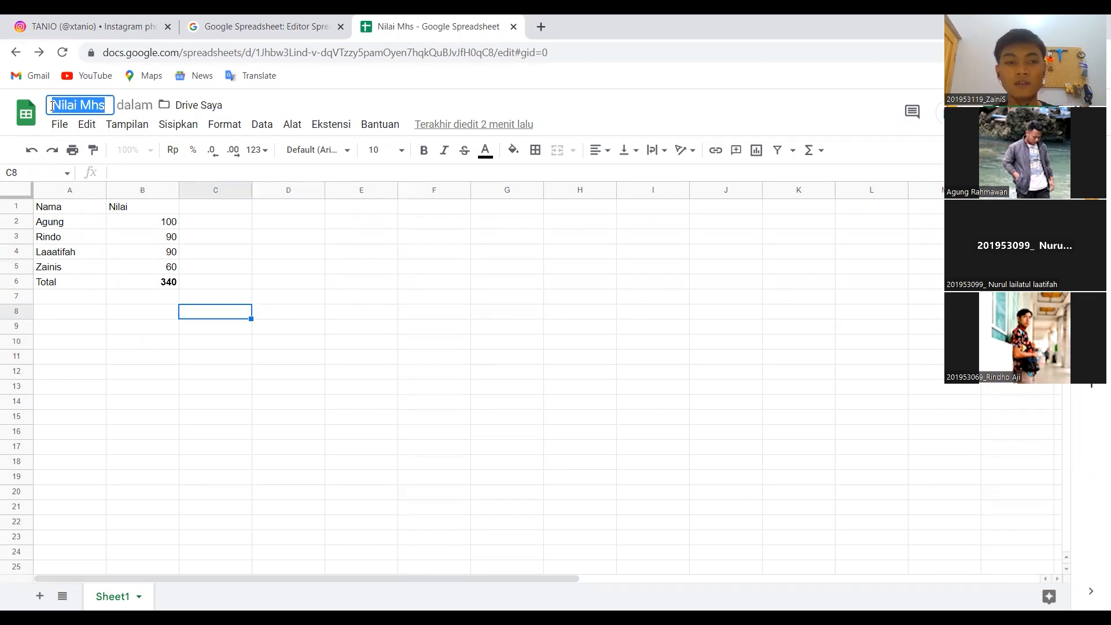
text(Nilai )
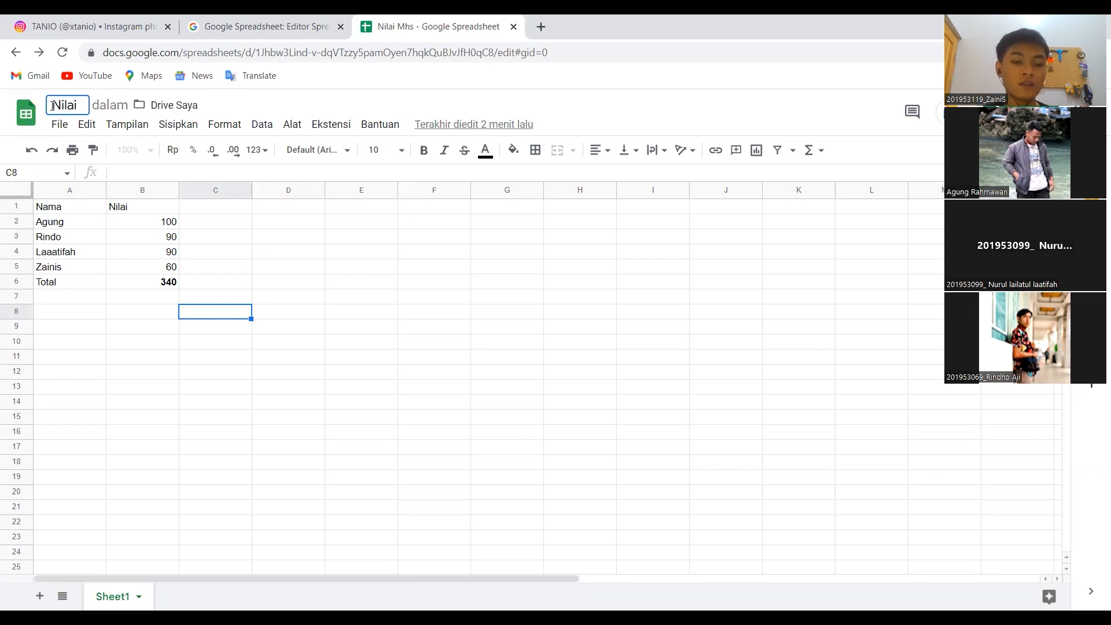
text(Geng)
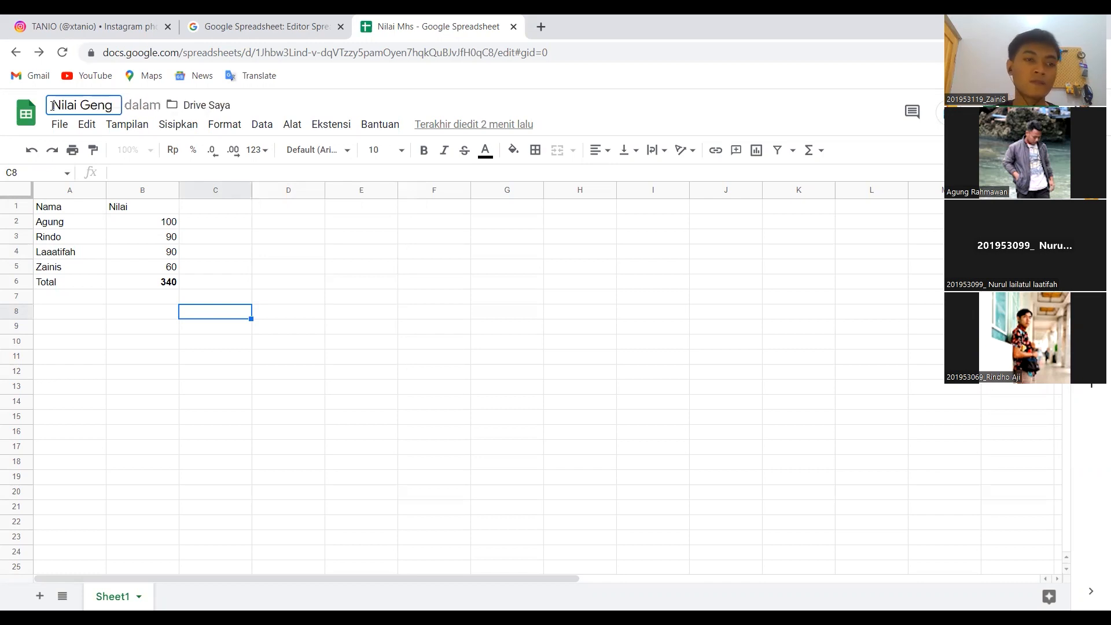
click(297, 267)
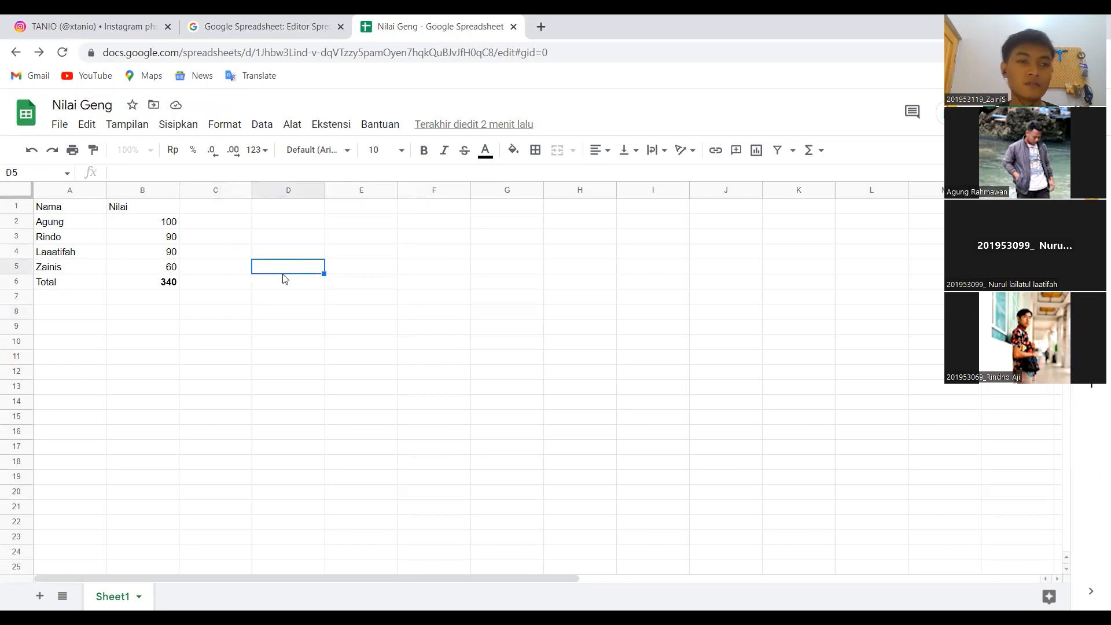
click(197, 326)
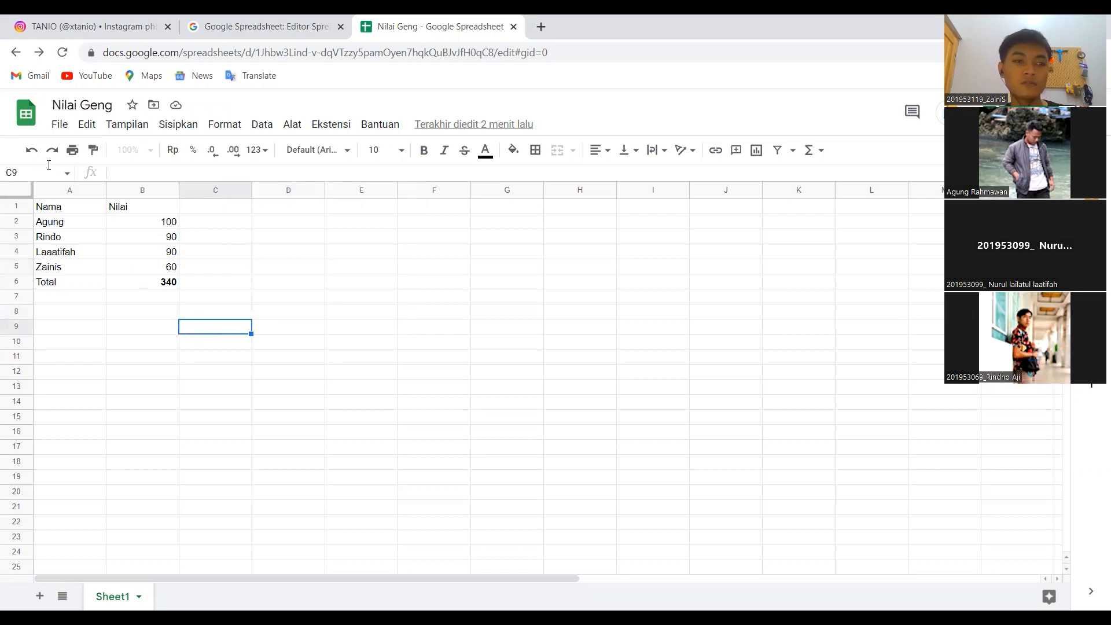
Step: Examine the options for creating a new spreadsheet and browse the recent files that can be opened, without opening any
click(60, 124)
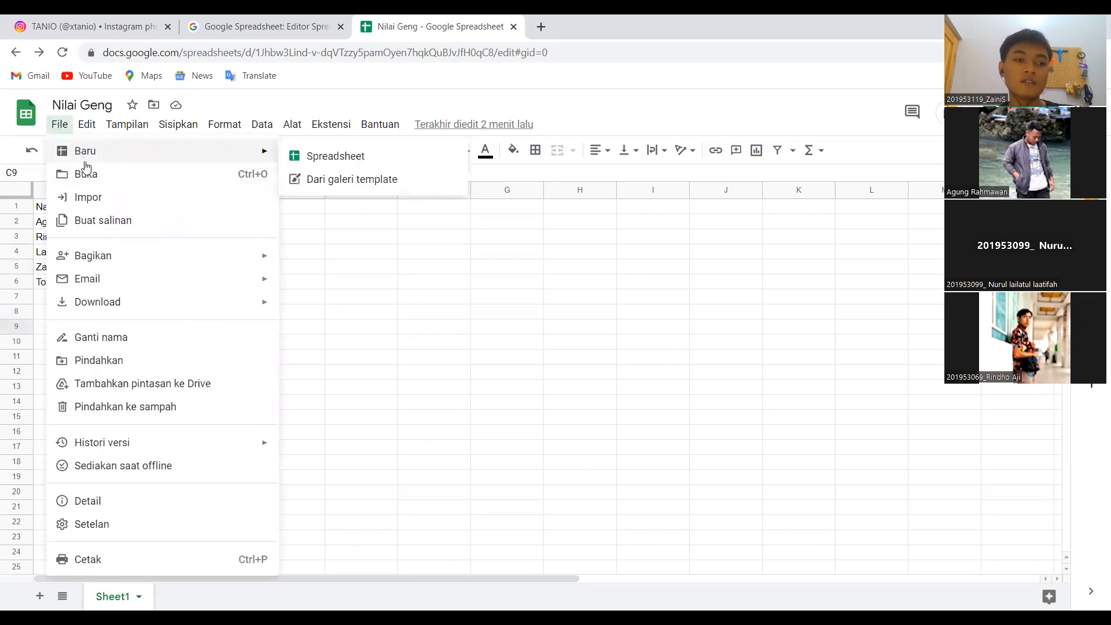
mouse_move(164, 152)
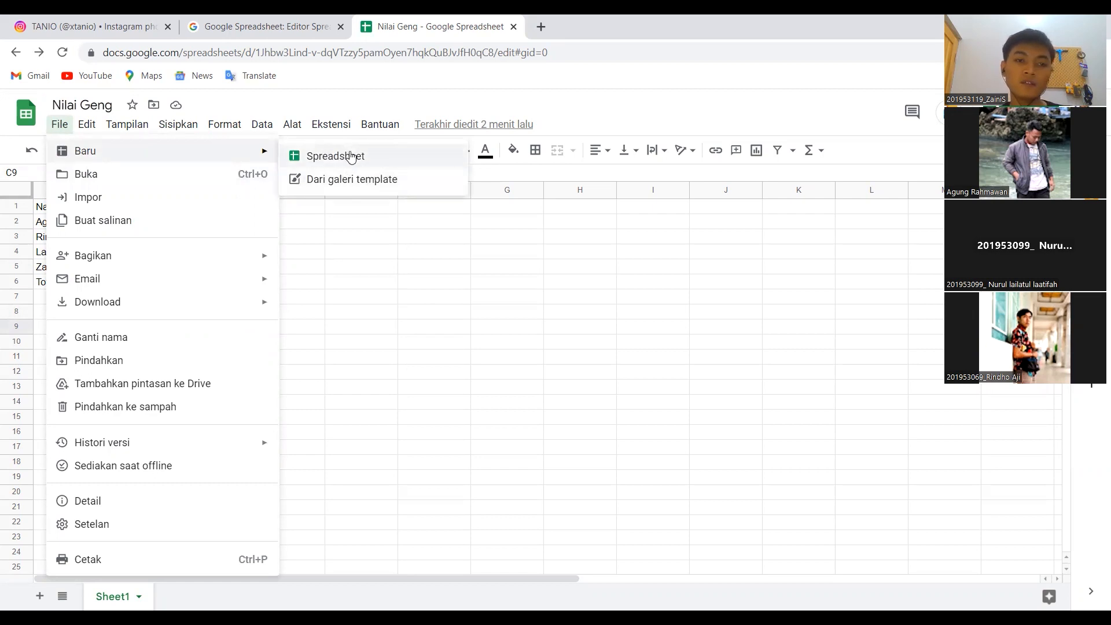
click(129, 184)
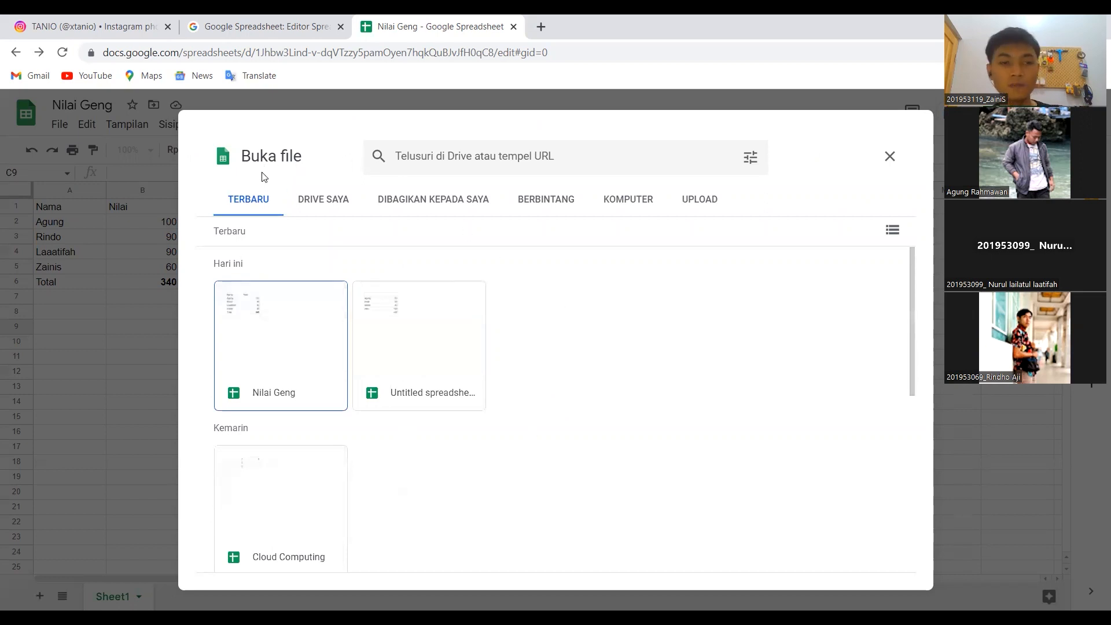
scroll(509, 437, down, 4)
scroll(504, 482, up, 4)
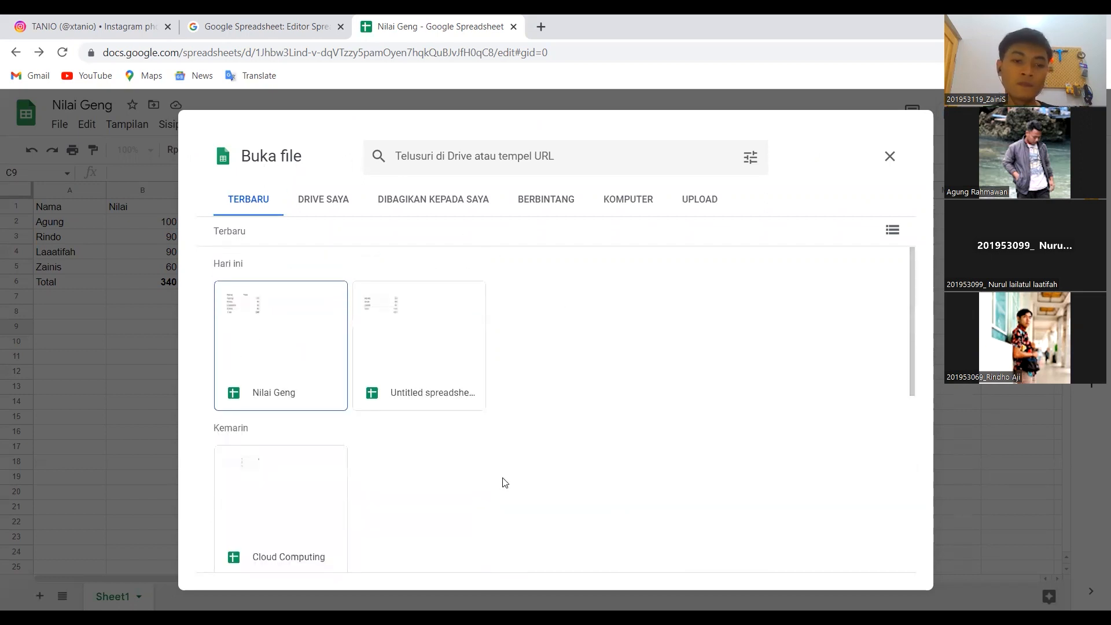
click(409, 383)
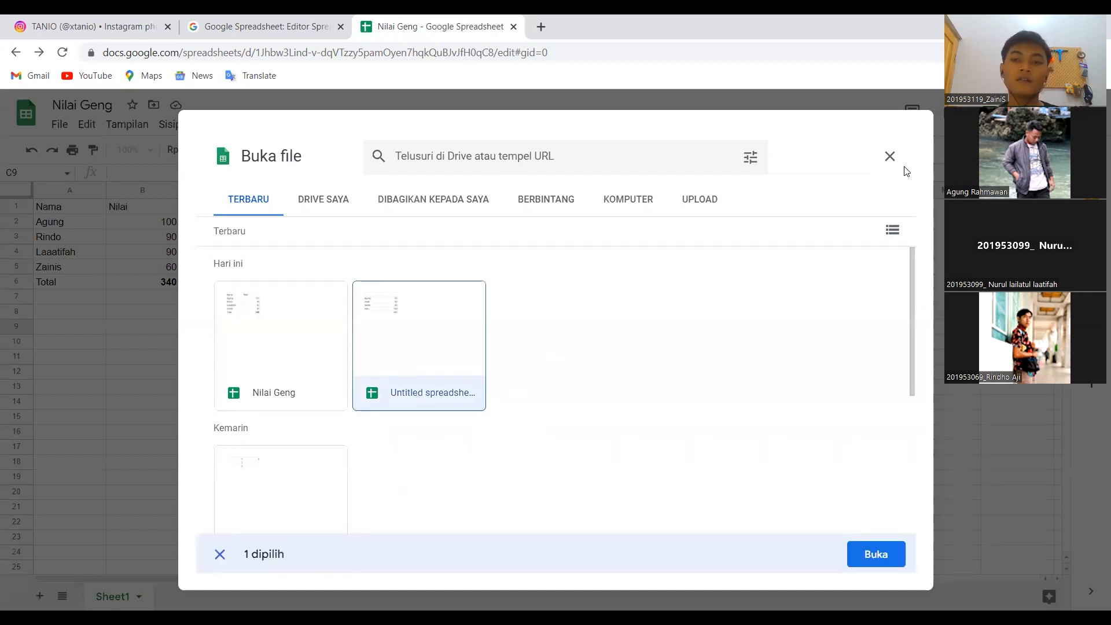
click(890, 156)
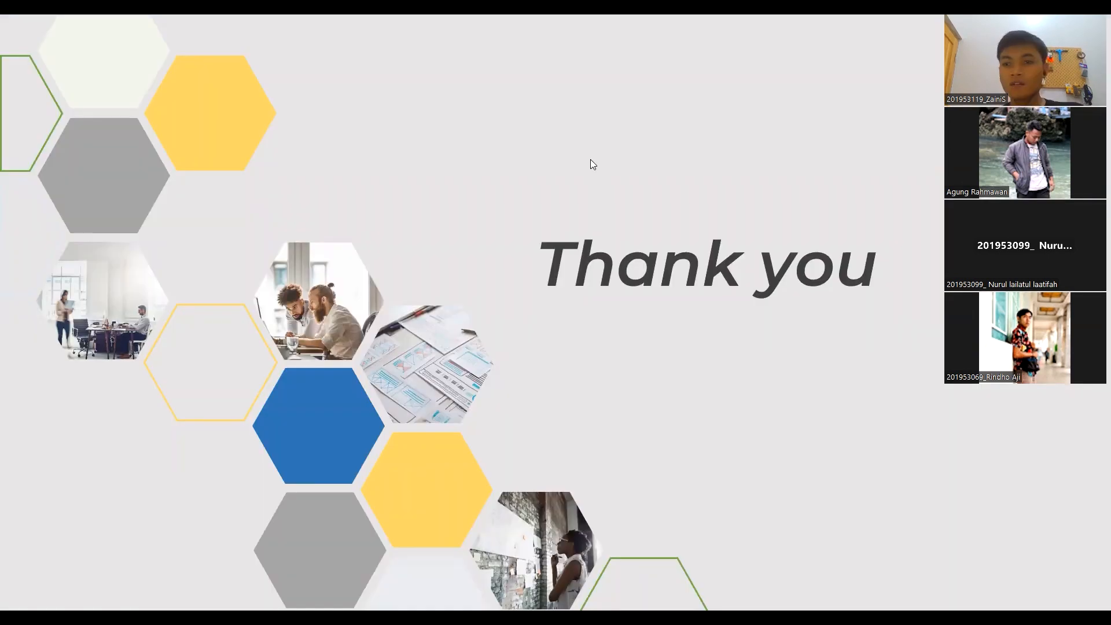